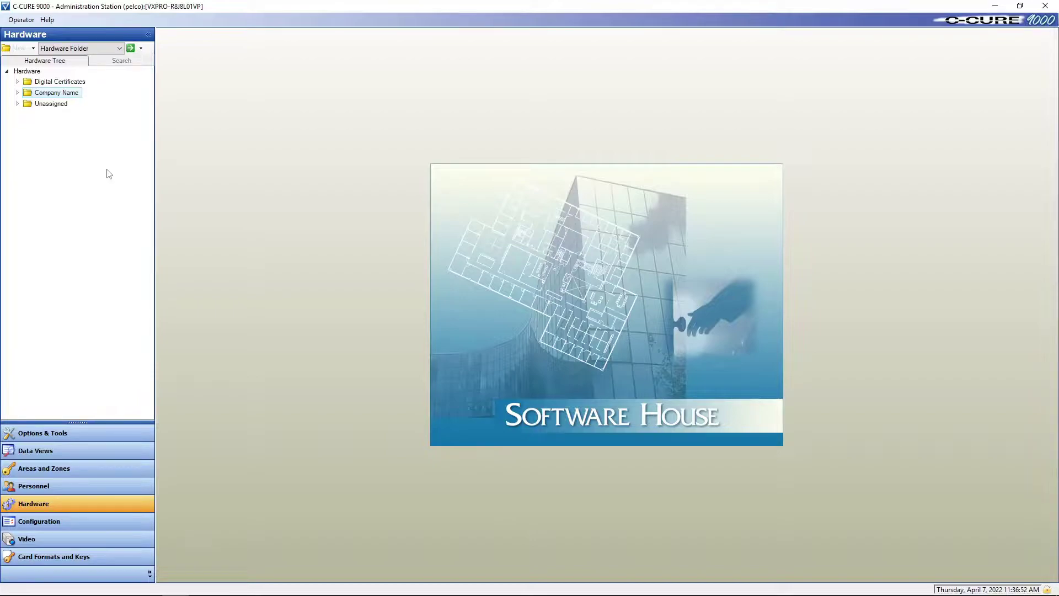
Rename the Company Name hardware folder to 'ASI TEST', save it, and select its test1 cluster.
left_click(18, 94)
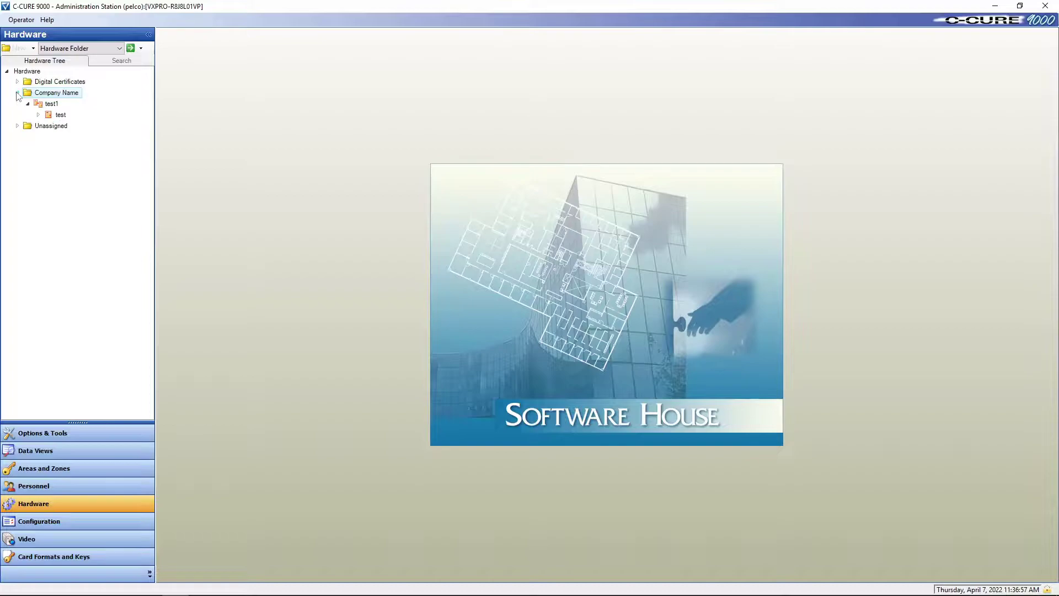
double_click(59, 94)
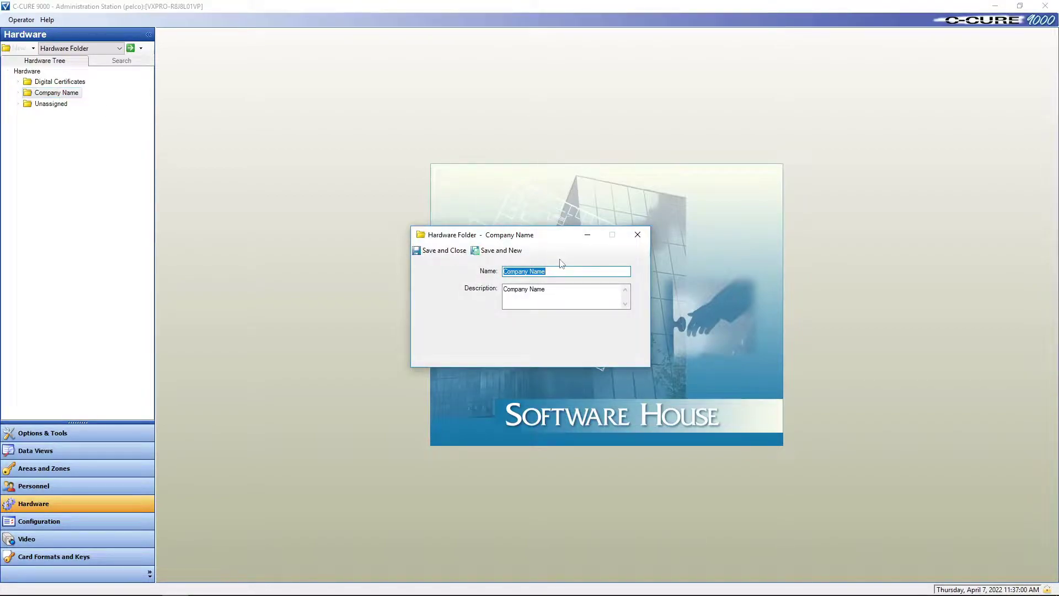
type("ASI TEST")
left_click(443, 252)
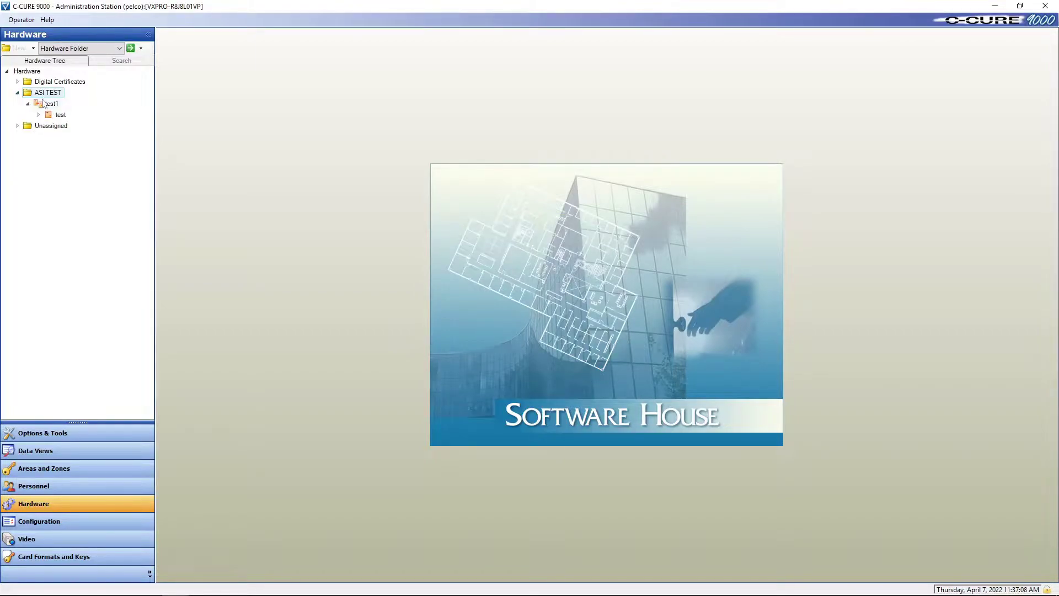
left_click(44, 103)
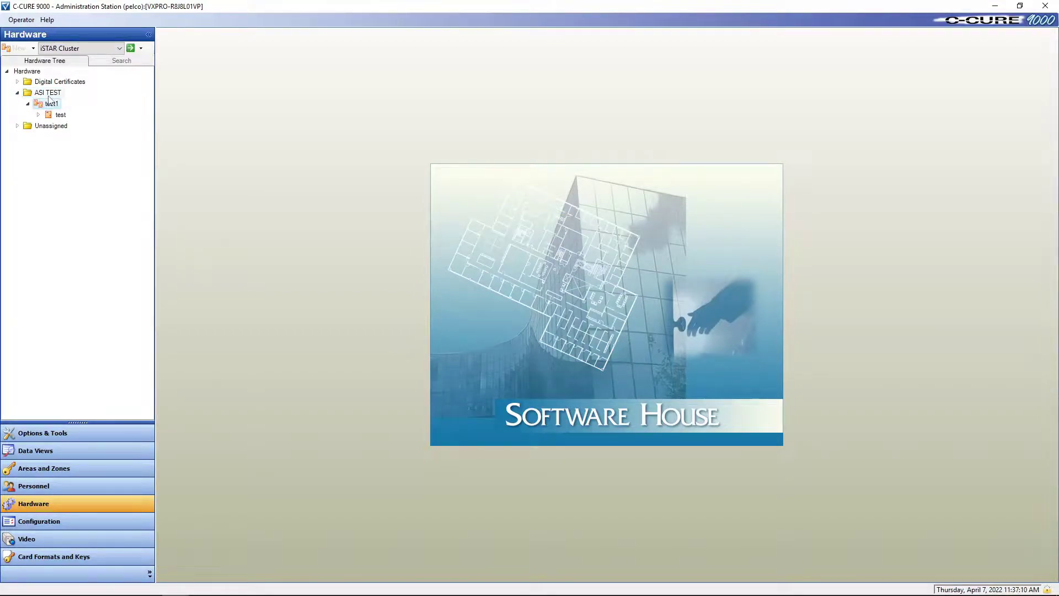
left_click(50, 94)
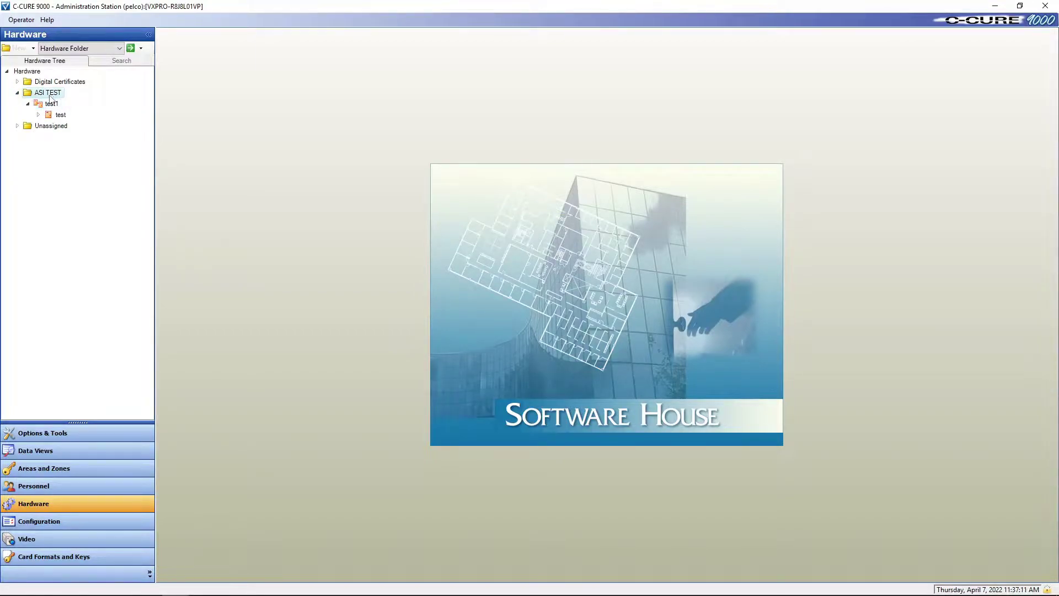
left_click(33, 48)
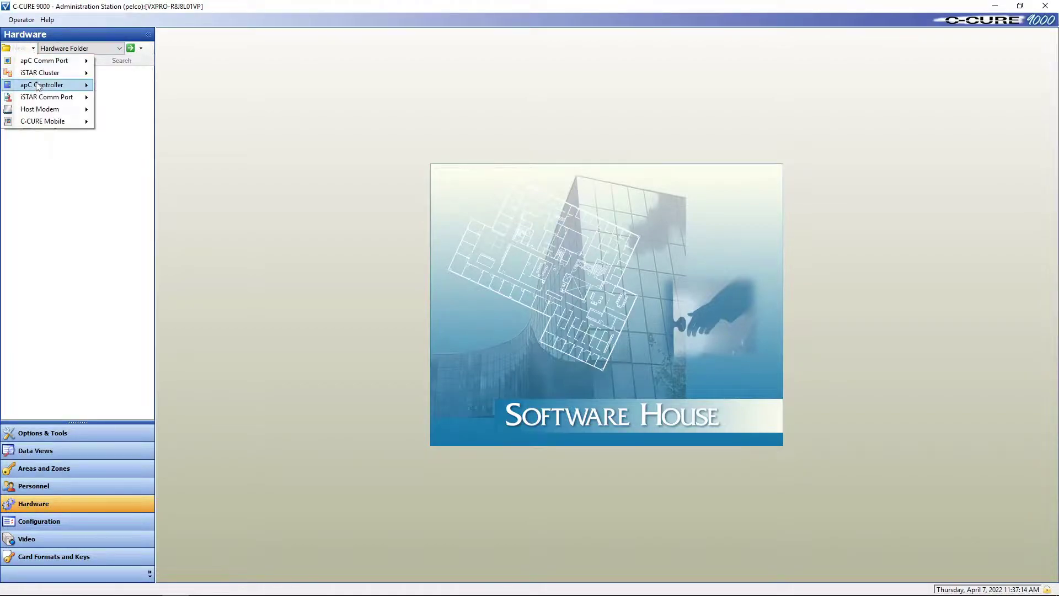
mouse_move(41, 72)
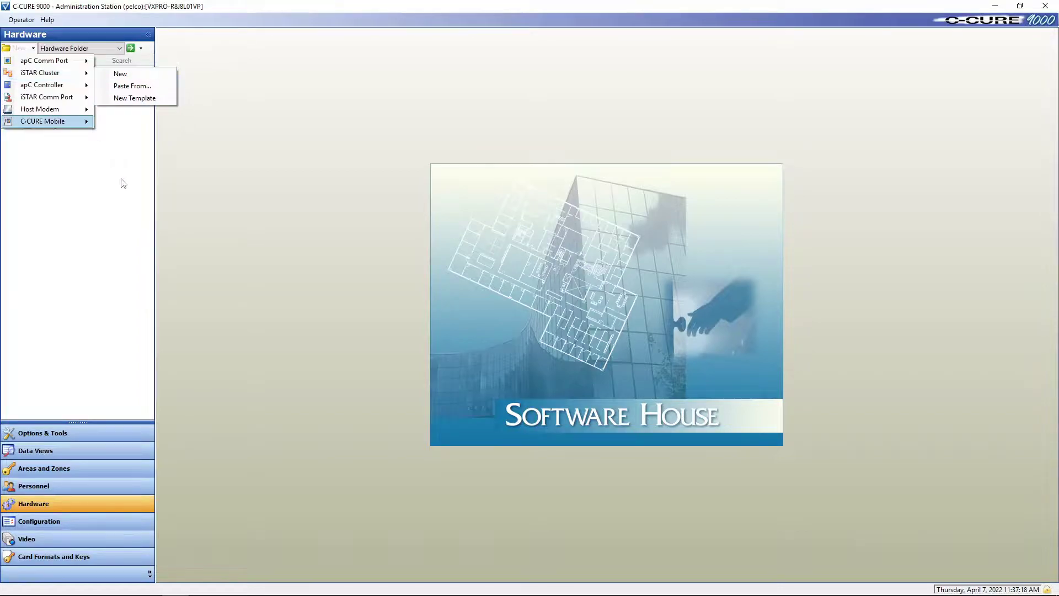
left_click(123, 180)
double_click(48, 106)
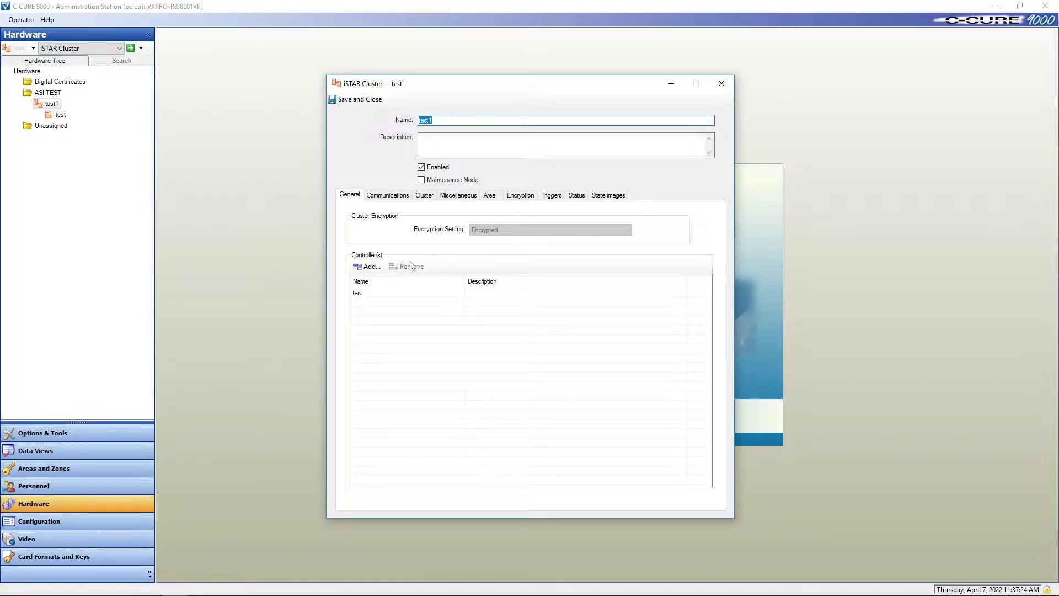
left_click(64, 117)
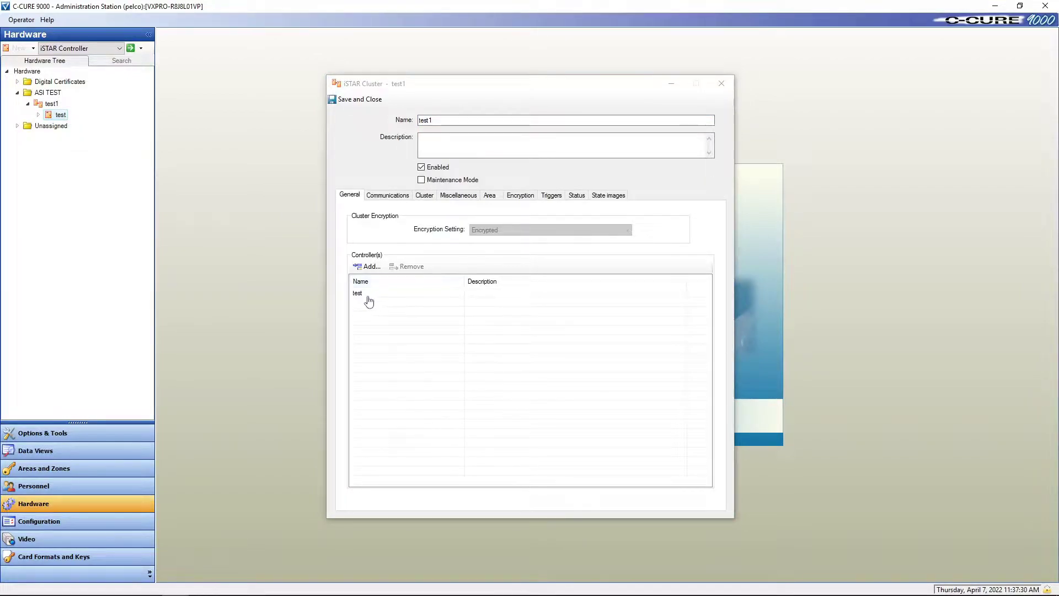
left_click(355, 297)
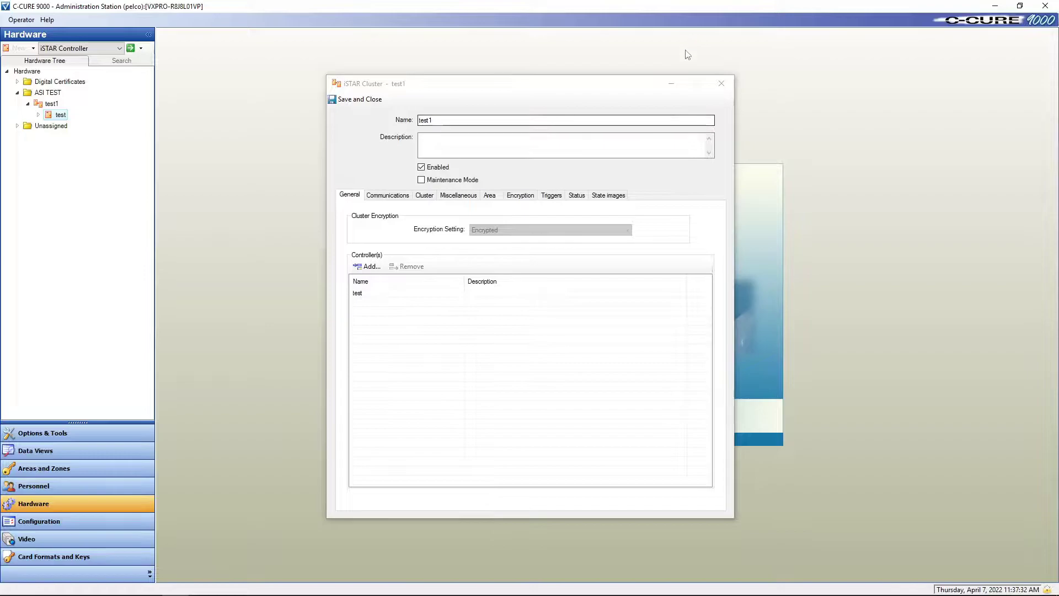
left_click(721, 80)
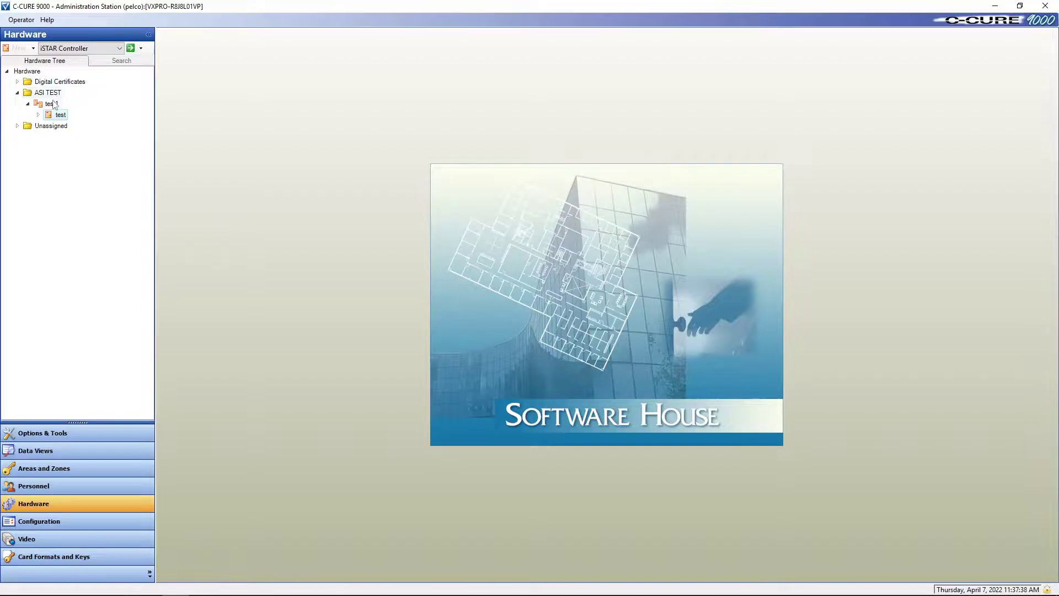
Create an iSTAR Ultra controller under test1 named 'Ultra Test' with adapter #1 MAC 0050F9353535.
left_click(51, 104)
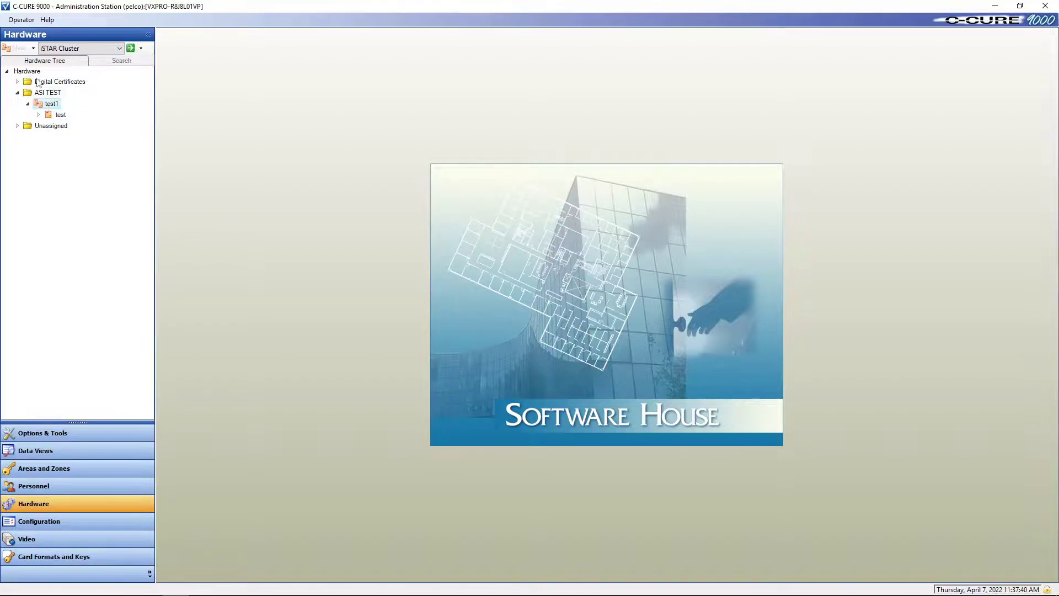
left_click(33, 49)
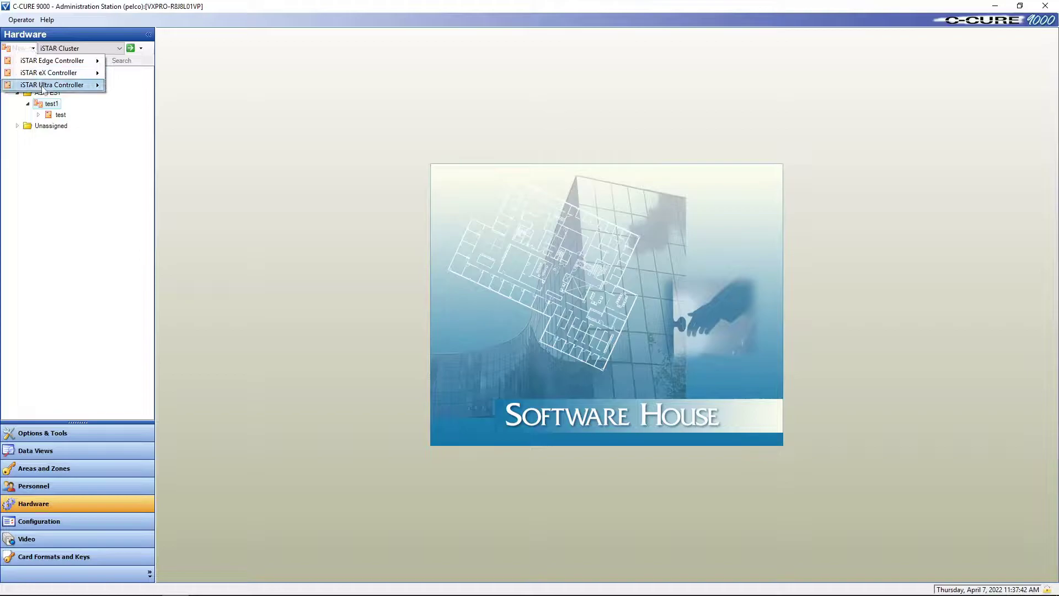
mouse_move(51, 86)
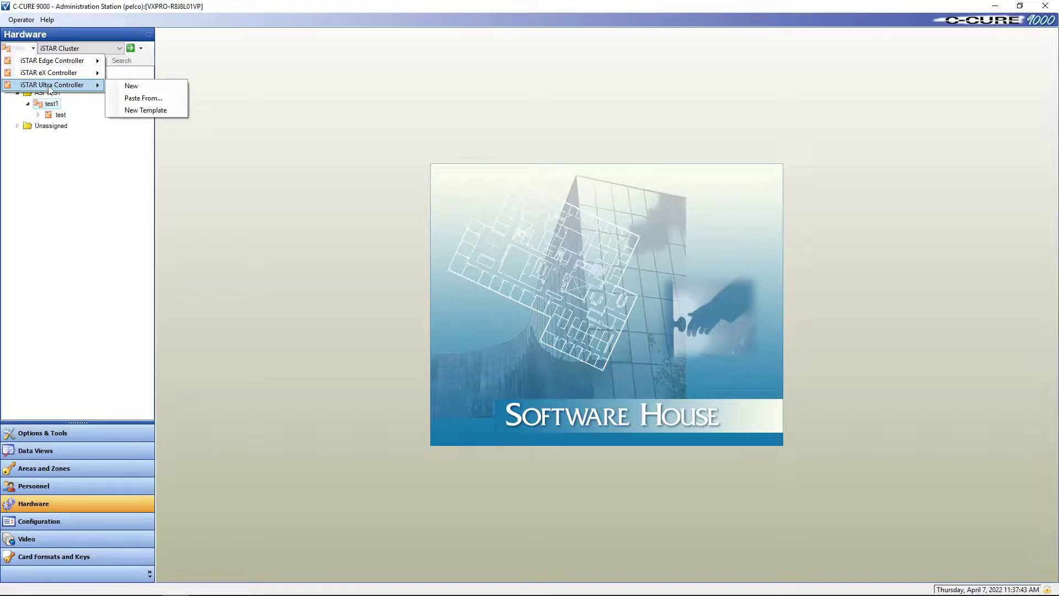
left_click(133, 87)
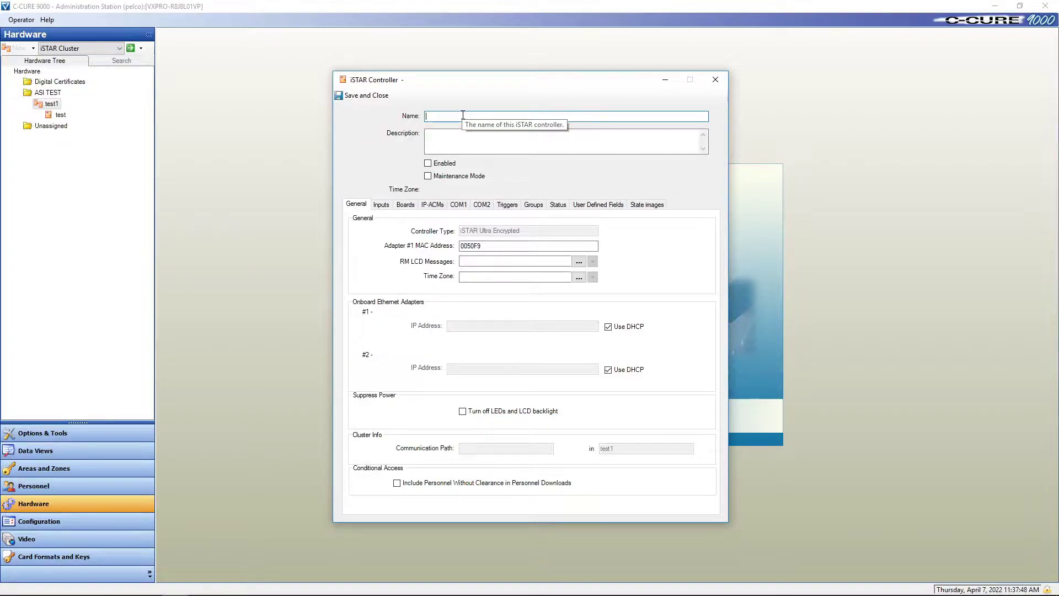
type("Ultra Test")
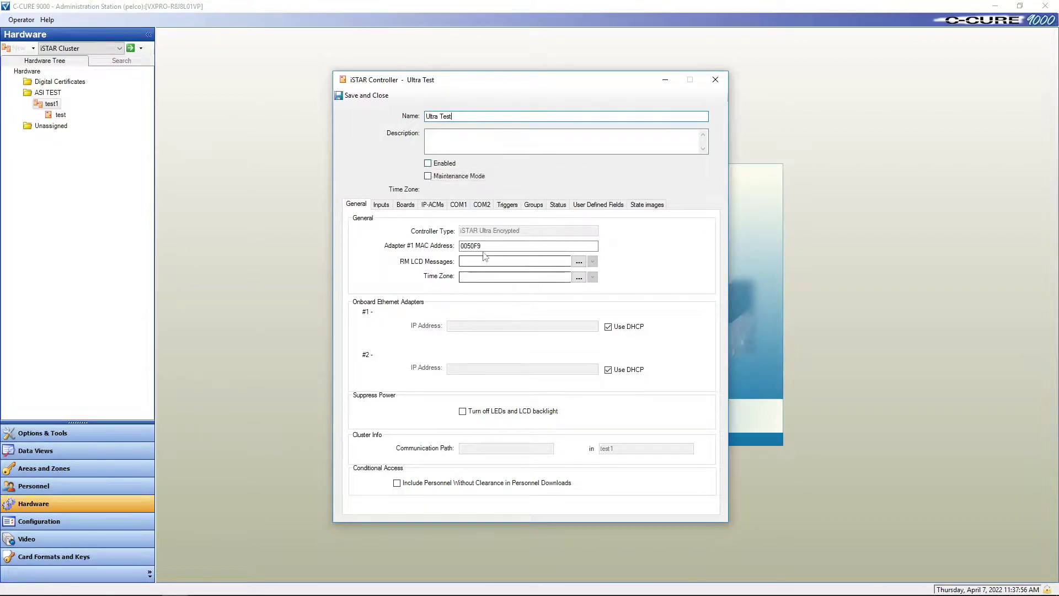
left_click(472, 246)
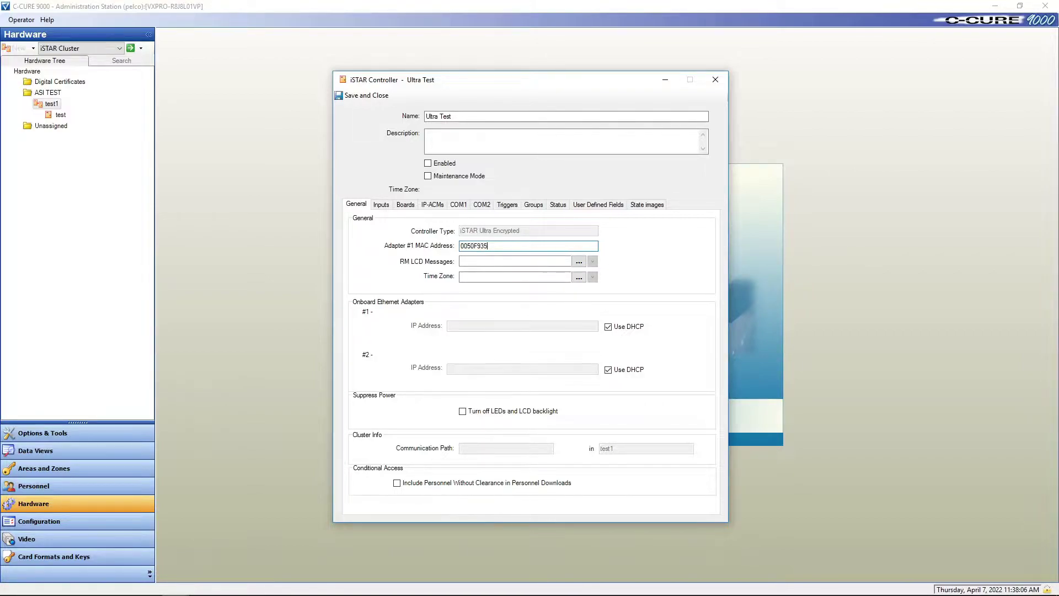
type("3535")
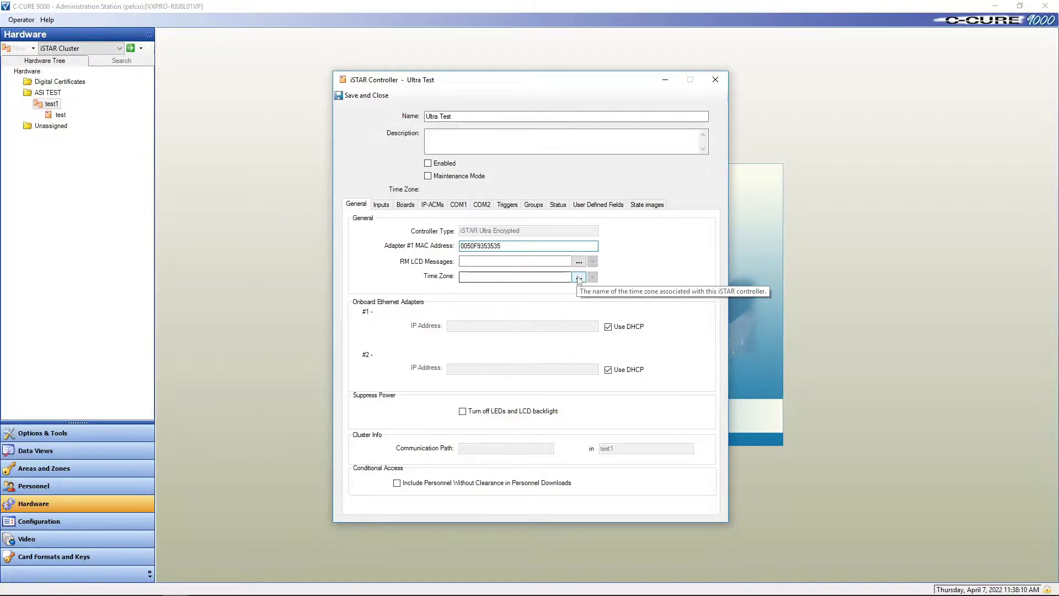
Choose (GMT-08:00) Pacific Time (US & Canada) as the Ultra Test controller's time zone.
left_click(579, 277)
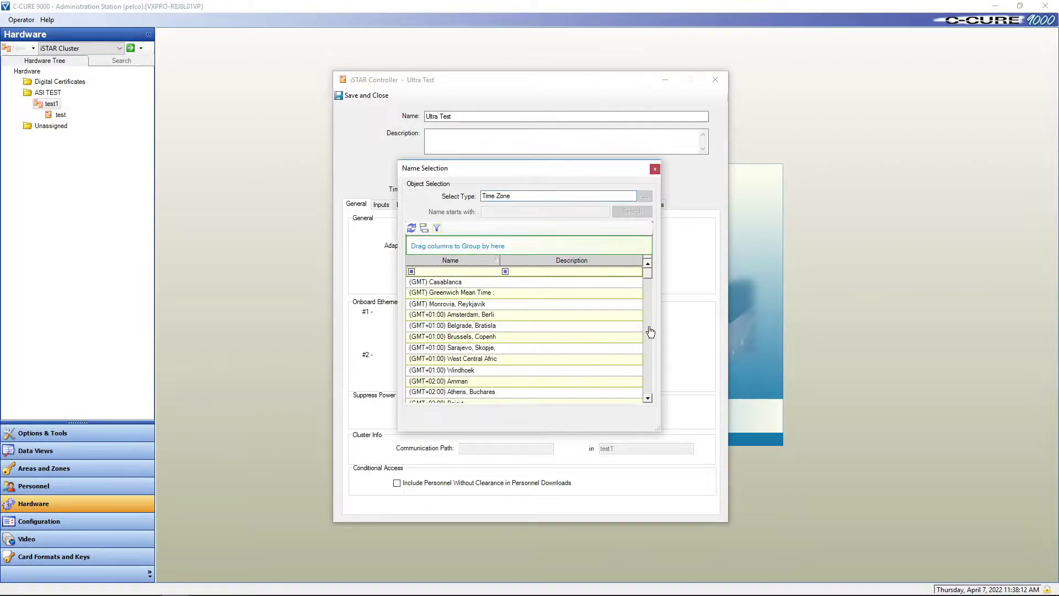
left_click_drag(647, 273, 643, 386)
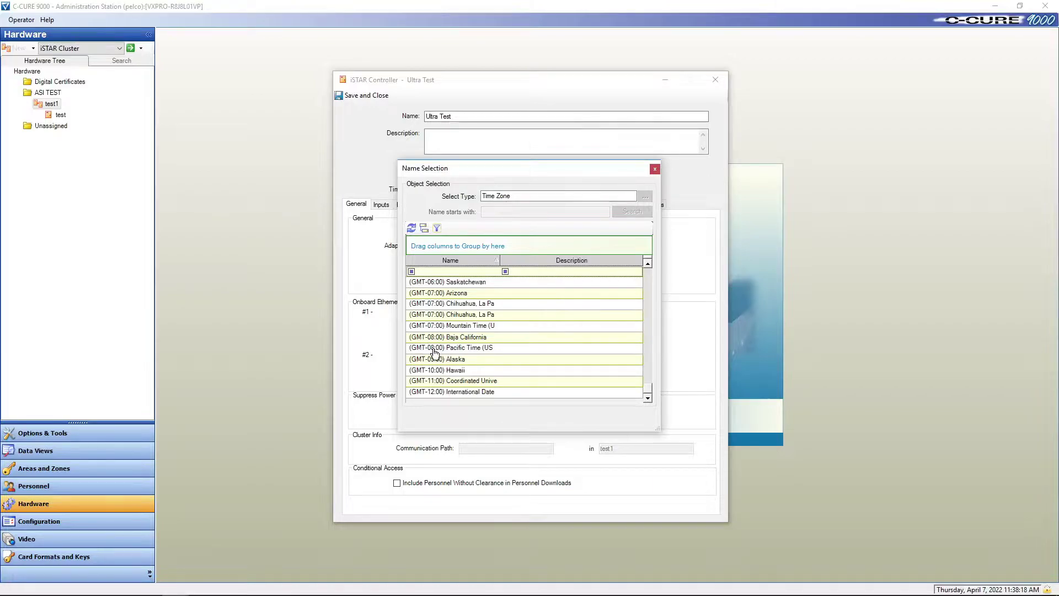
left_click(476, 350)
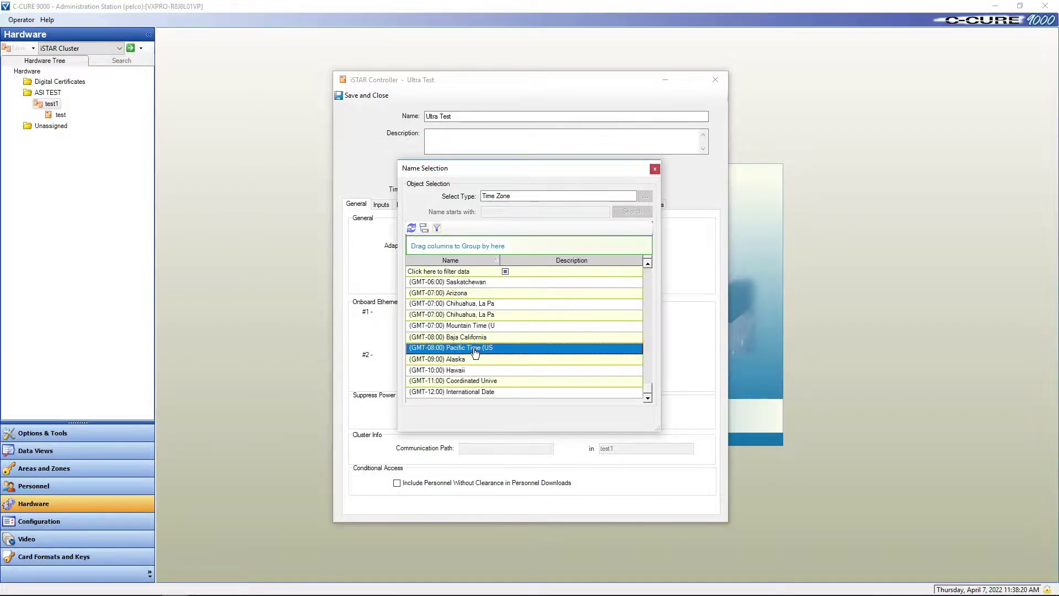
double_click(476, 352)
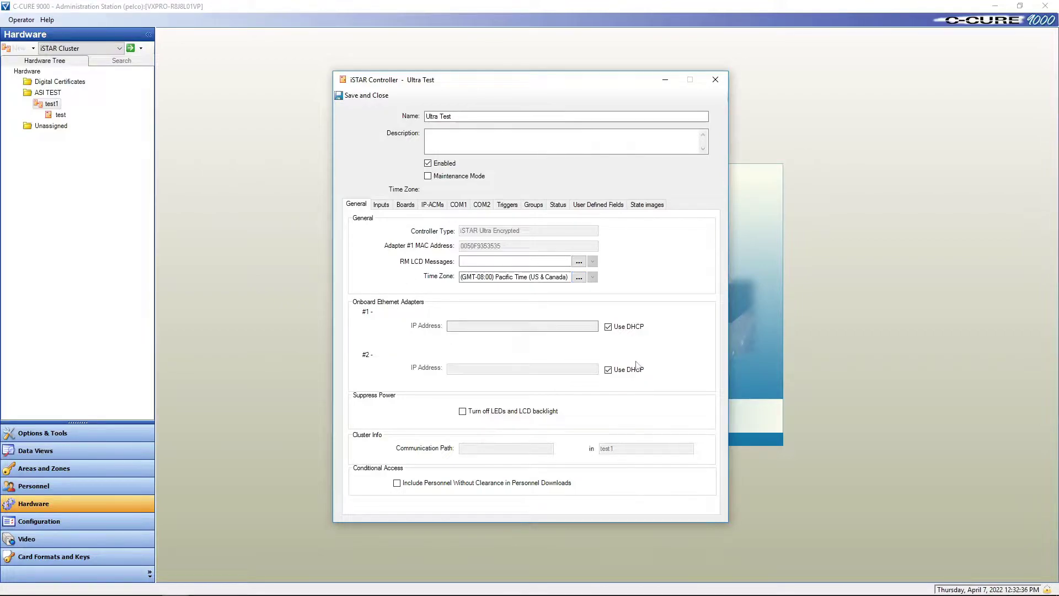
Turn off DHCP, set adapter #1's static IP to 10.17.27.52, and save Ultra Test.
left_click(609, 327)
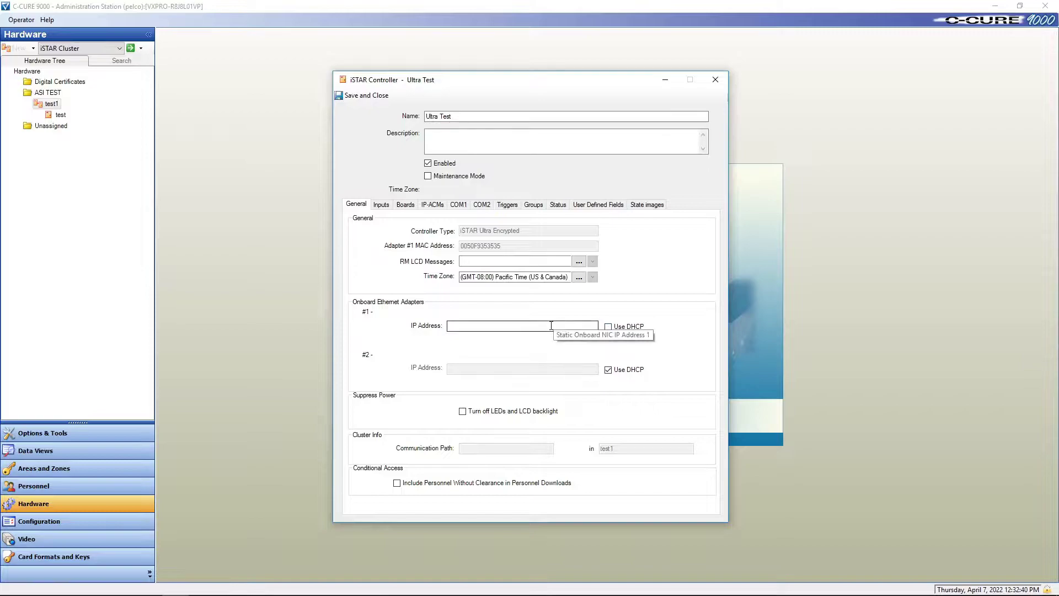
left_click(555, 325)
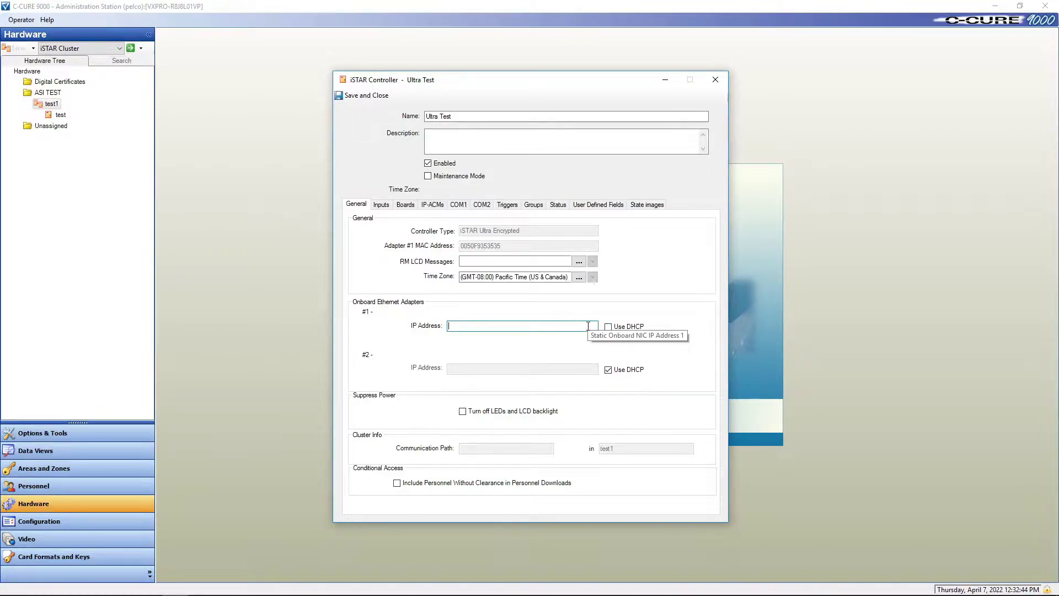
type("10.17.27.52")
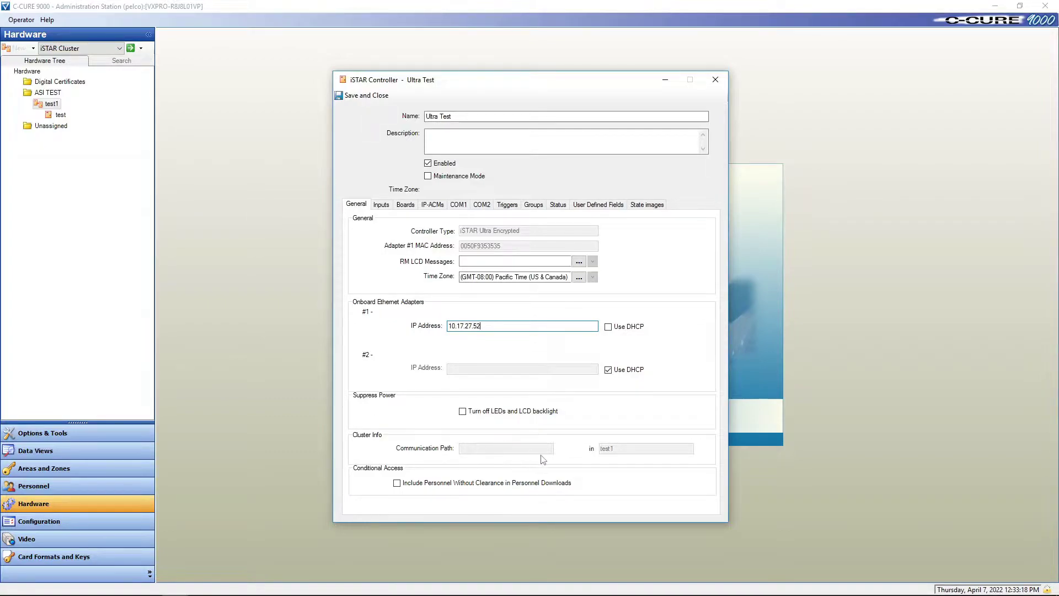
left_click(370, 101)
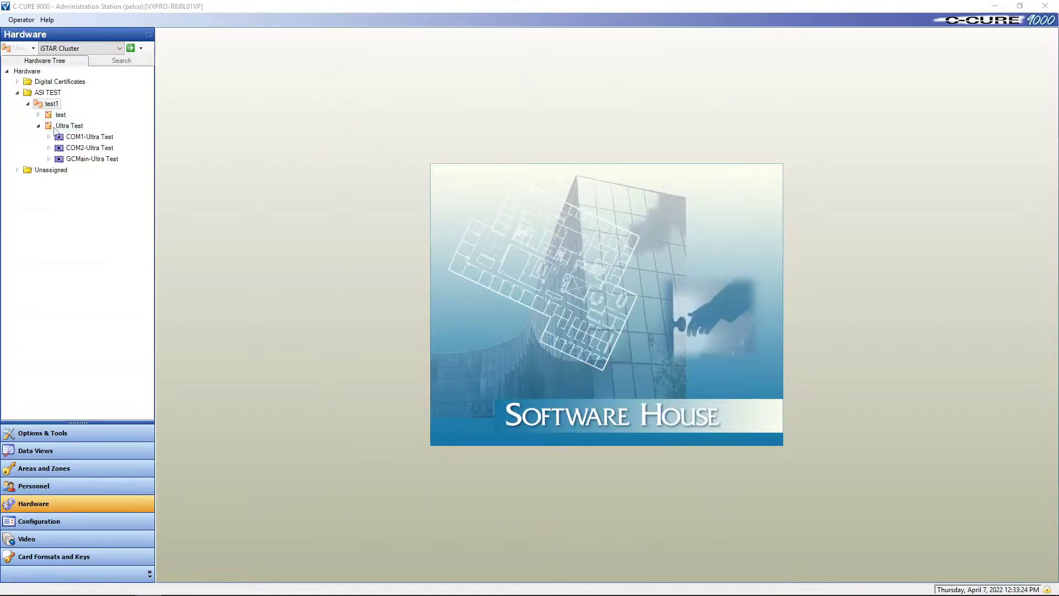
Add a new iSTAR Door to the Ultra Test controller from the New dropdown.
left_click(69, 126)
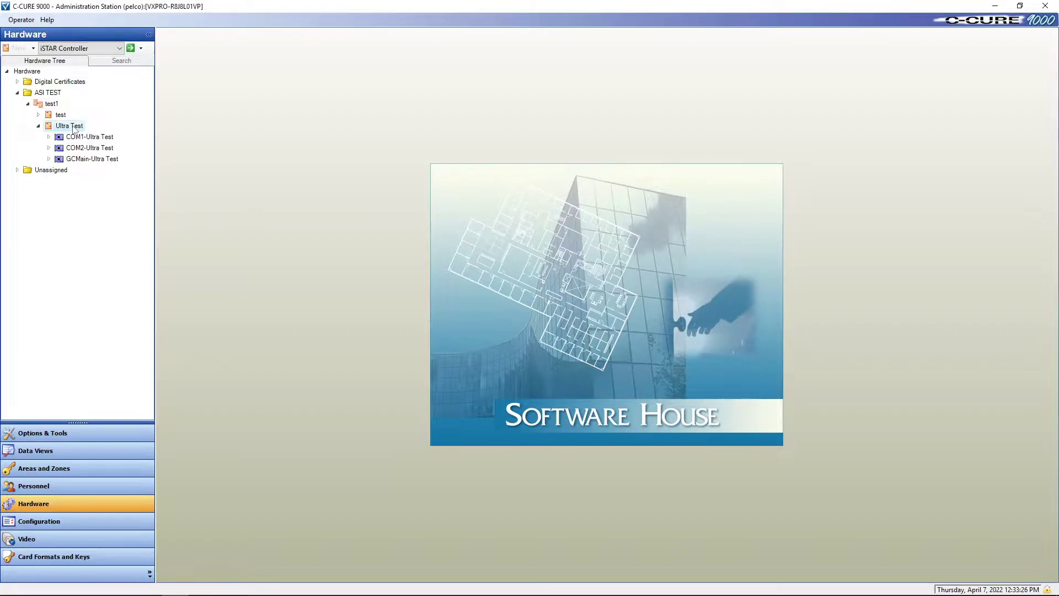
left_click(34, 48)
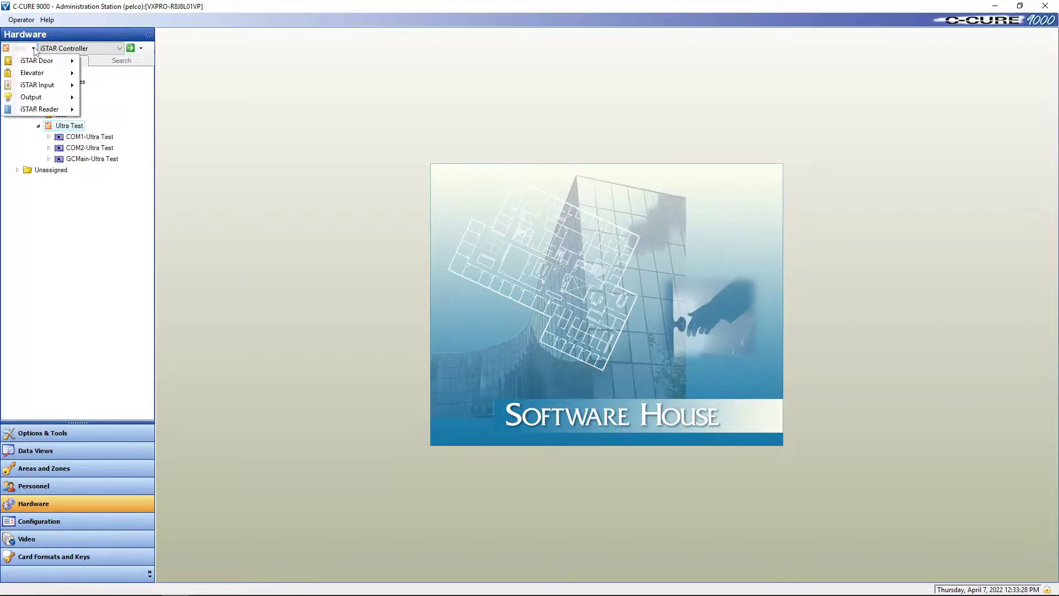
mouse_move(35, 62)
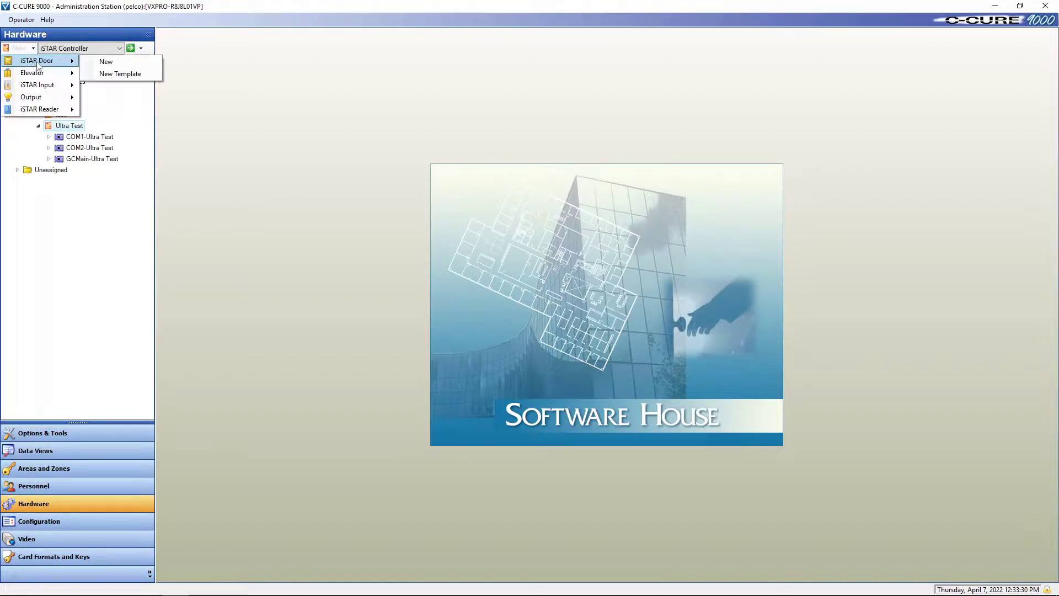
left_click(140, 64)
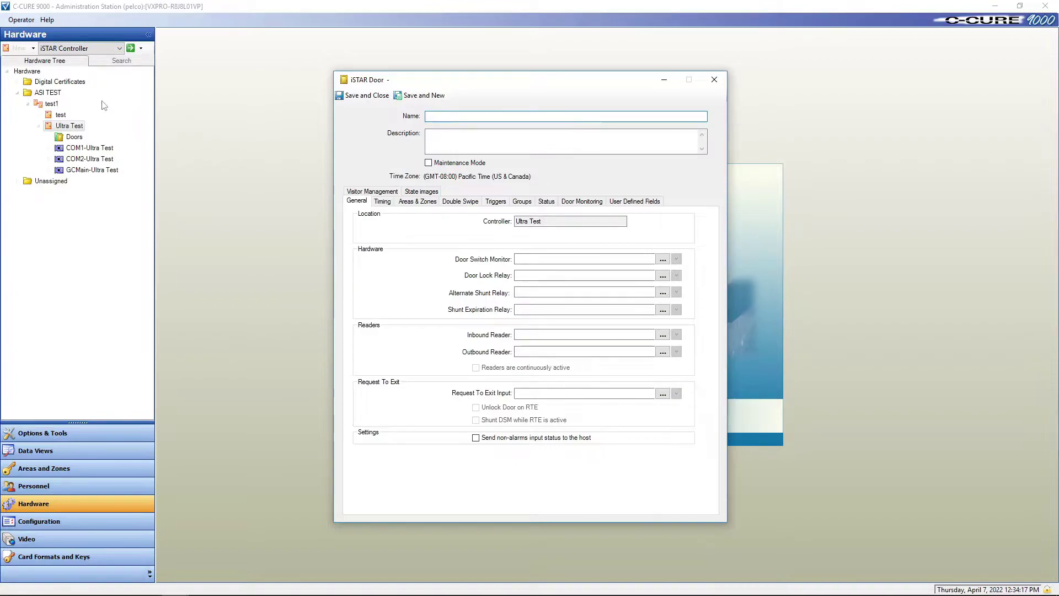
On Ultra Test's Boards tab, mark ACM 1 Configured and open its ACM1-Ultra Test board editor.
double_click(75, 126)
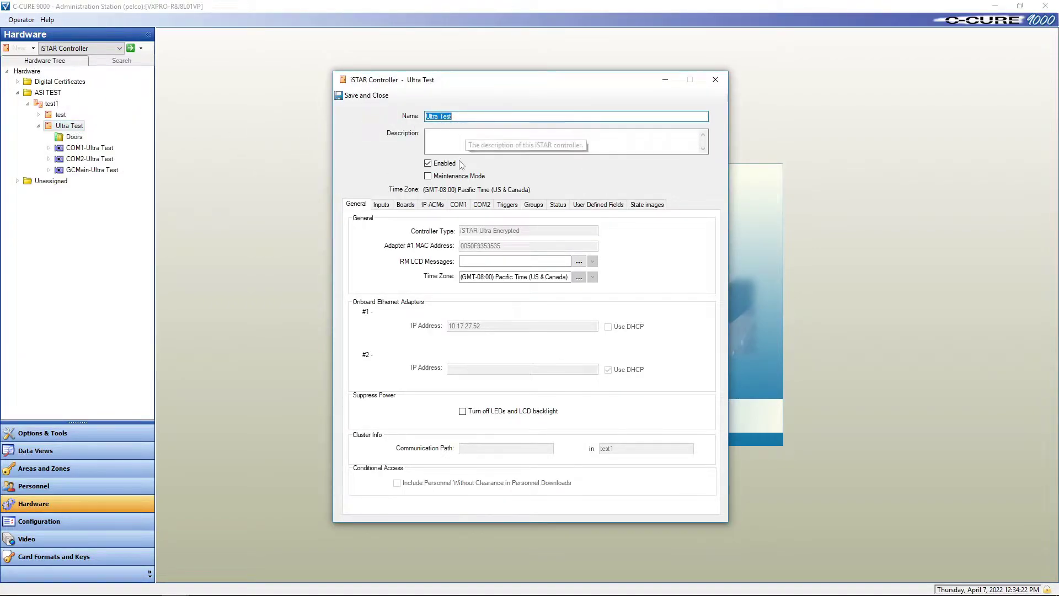
left_click(406, 205)
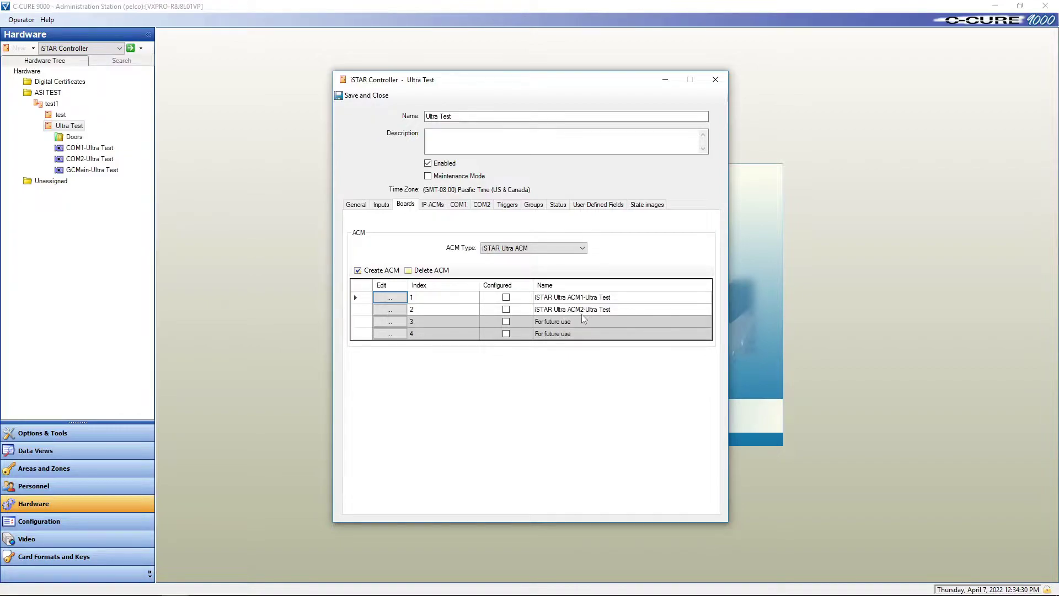
left_click(510, 301)
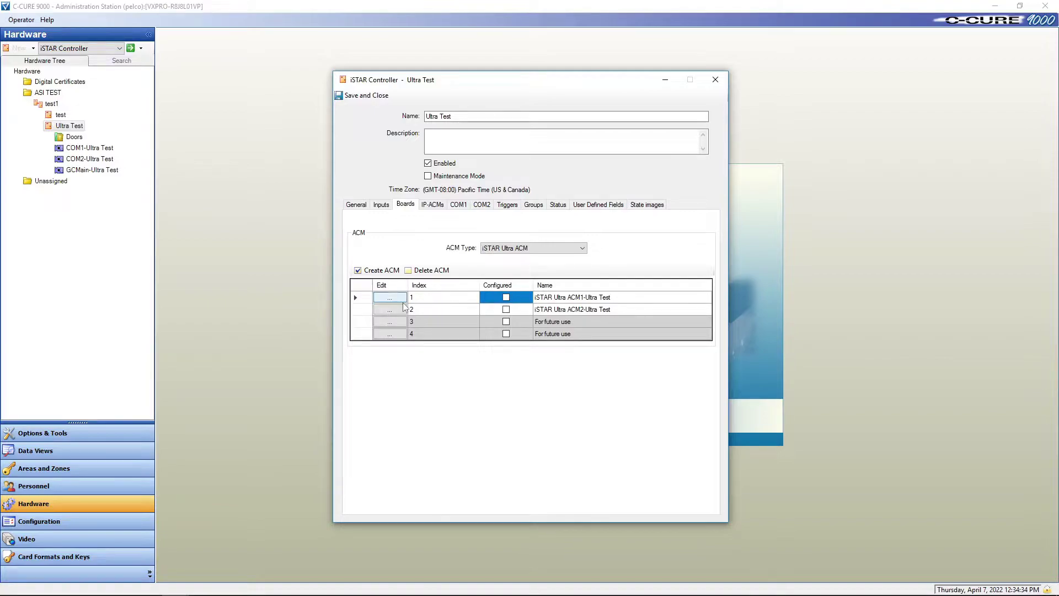
left_click(506, 298)
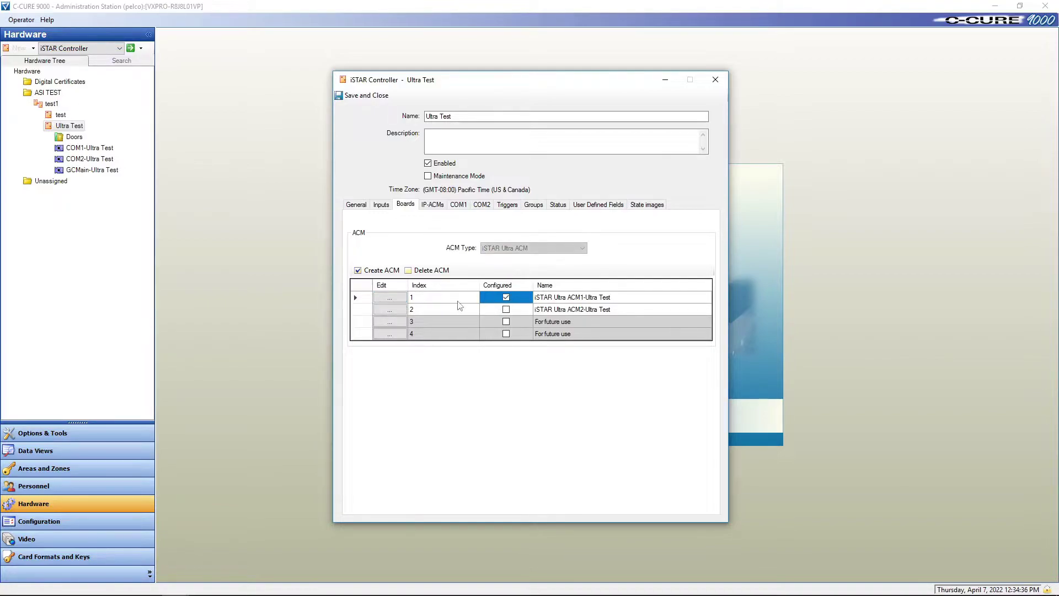
left_click(401, 299)
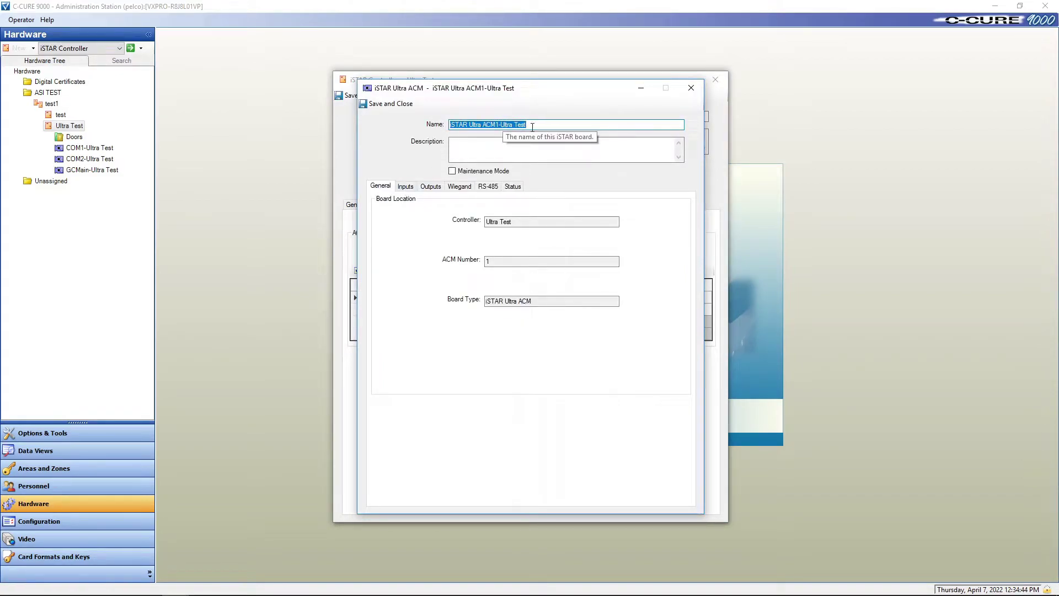
On ACM1's Inputs tab, mark General Purpose Input 1 Configured and open its editor.
left_click(408, 187)
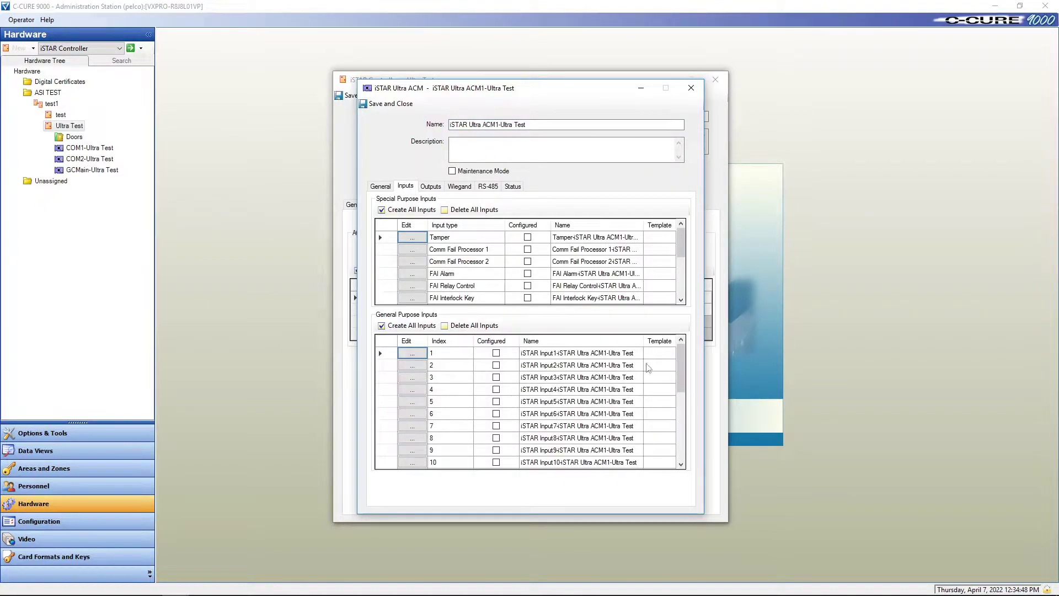
left_click_drag(685, 360, 687, 470)
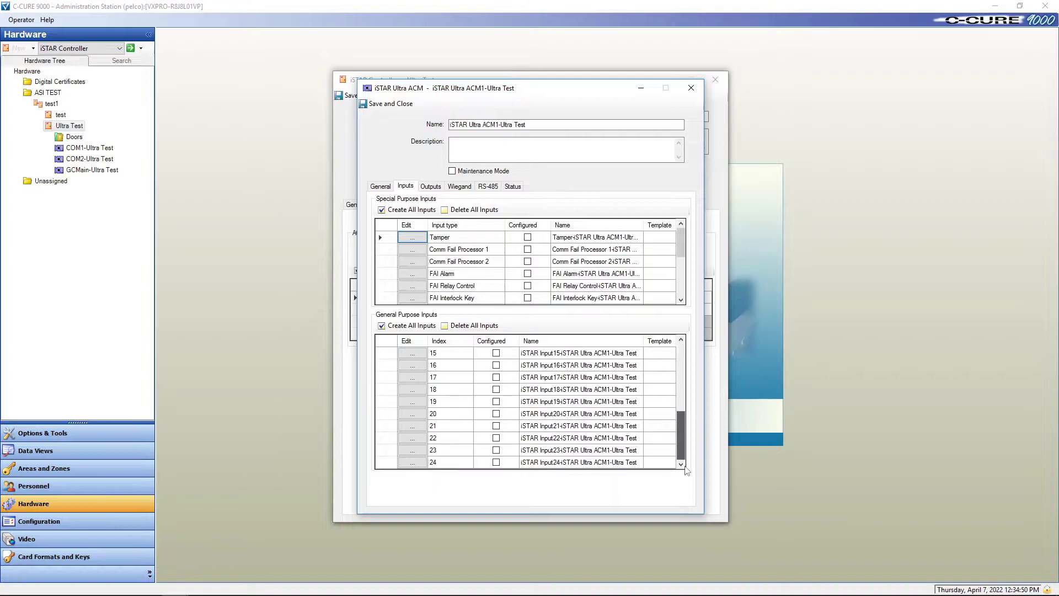
left_click_drag(684, 425, 682, 337)
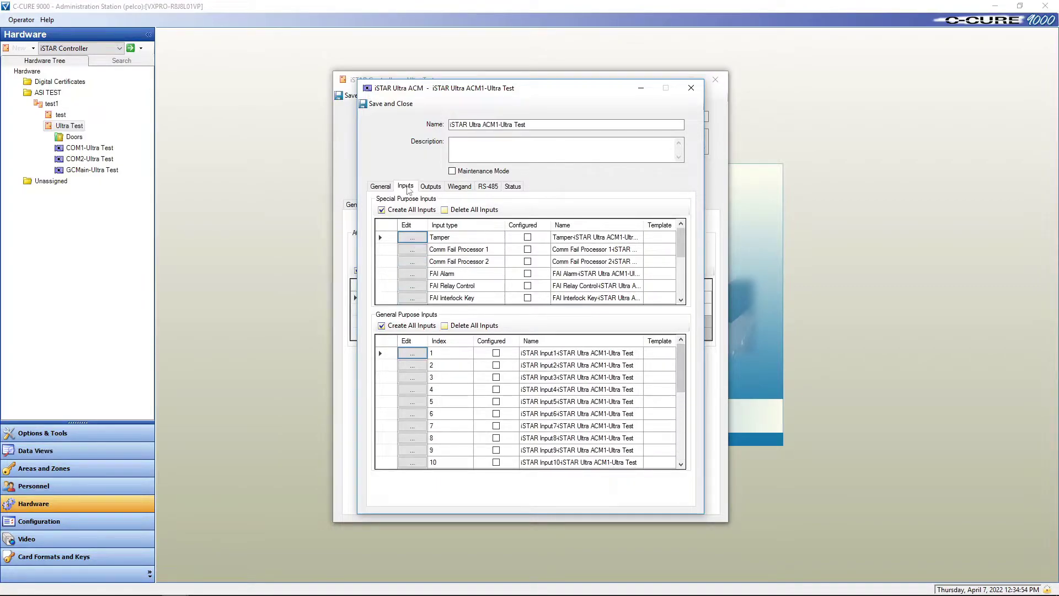
left_click(496, 353)
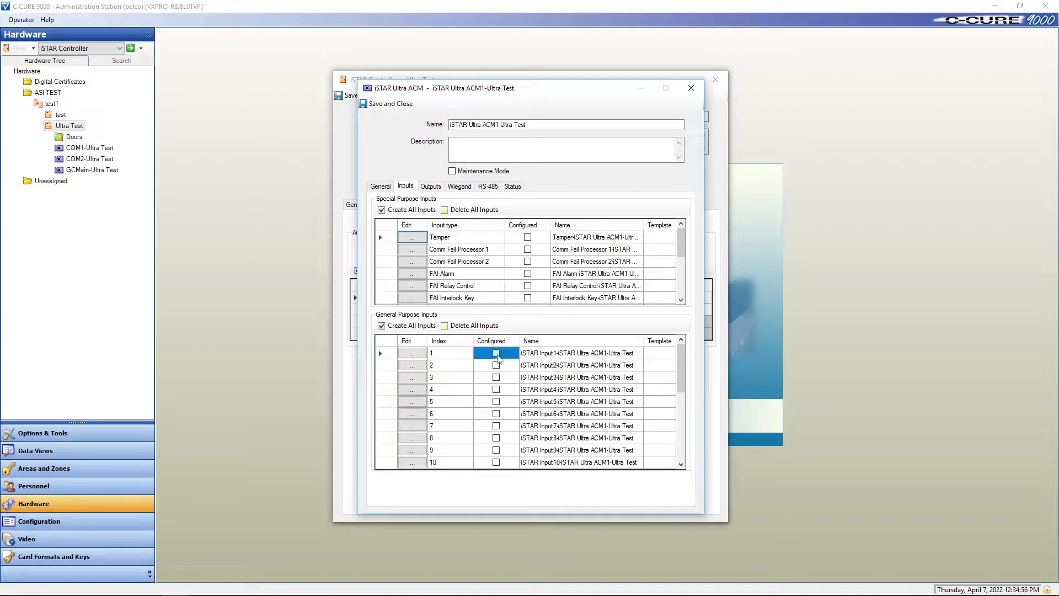
left_click(420, 357)
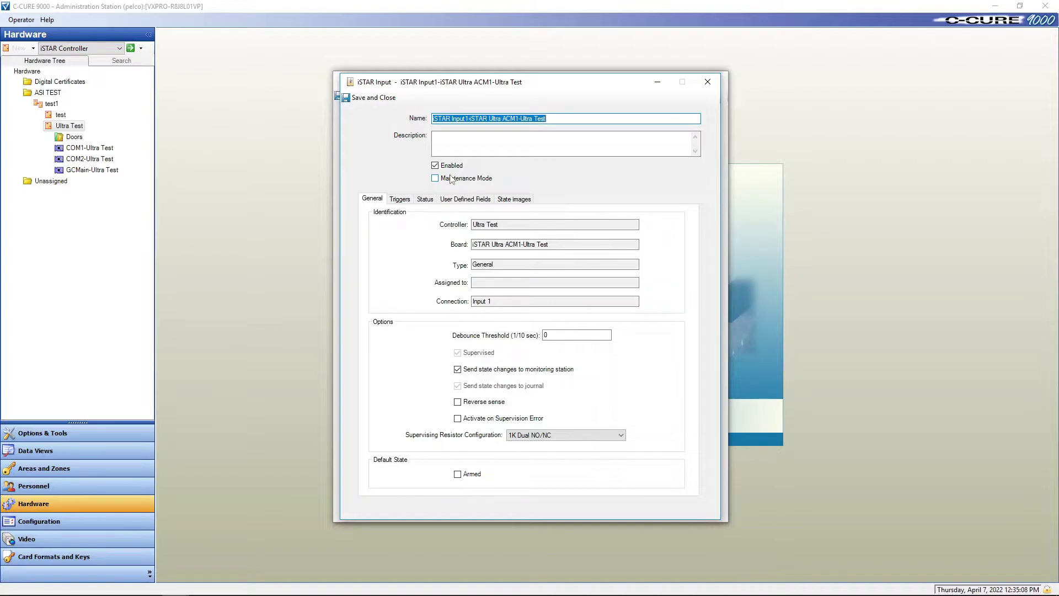
Name input 1 'IN 1 ACM1 Front Door DC', keep 1K Dual NO/NC supervision, arm it, and save.
type("IN 1 ACM1 Front Door DC")
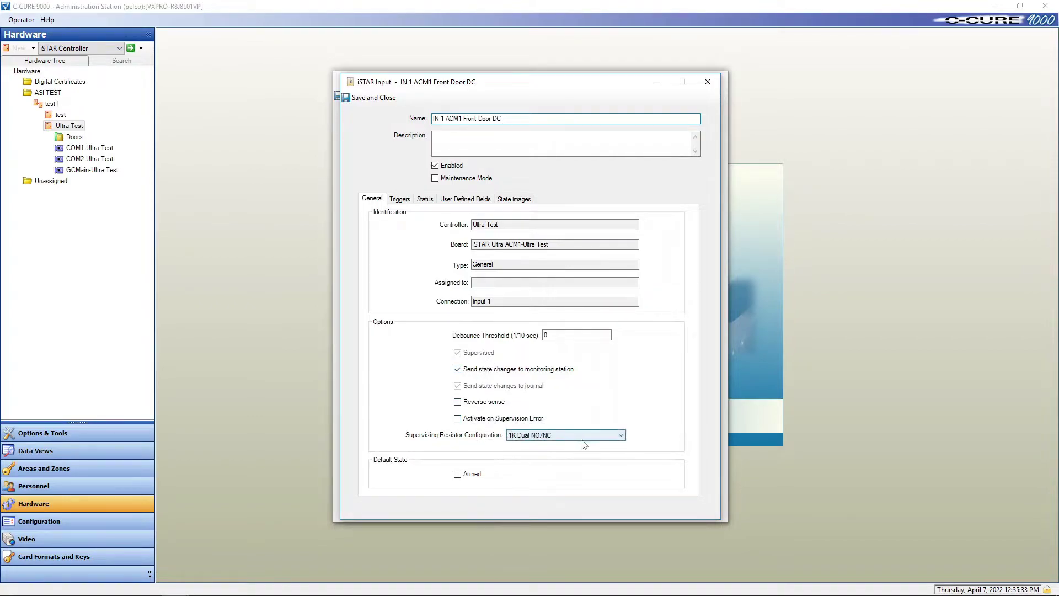
left_click(621, 437)
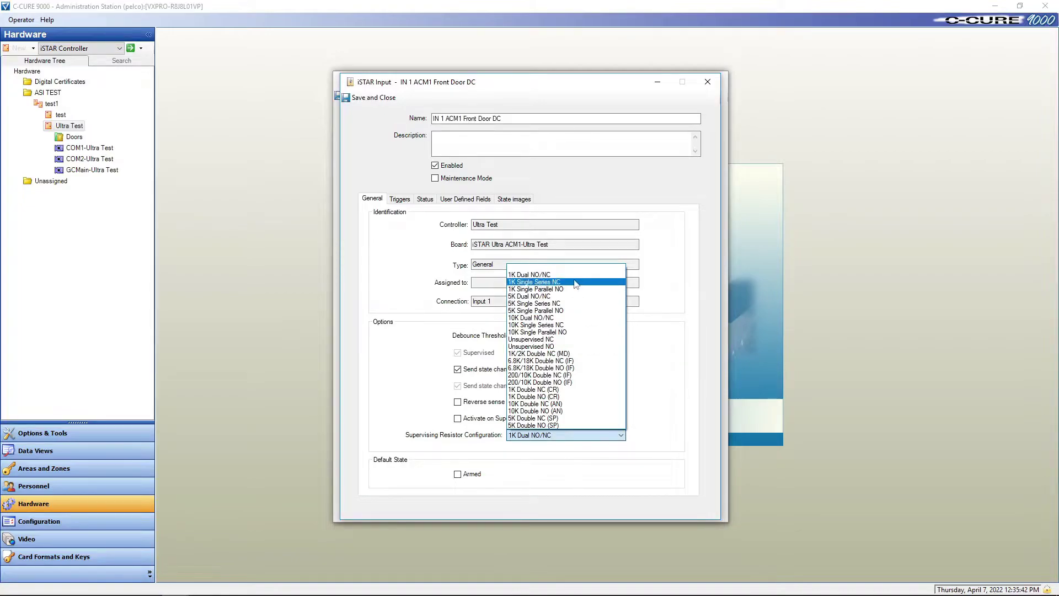
key("Escape")
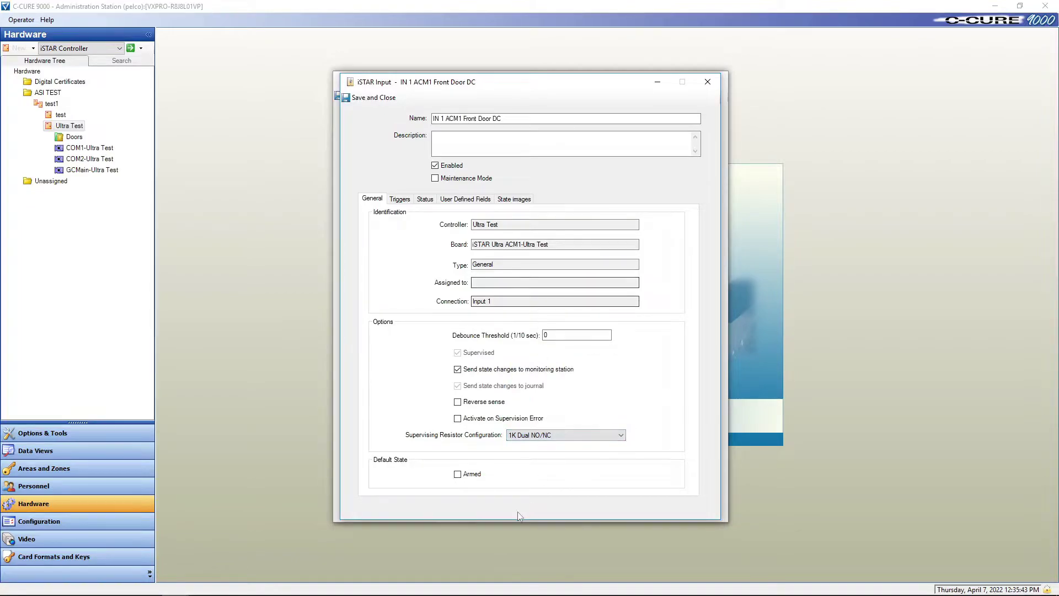
left_click(461, 476)
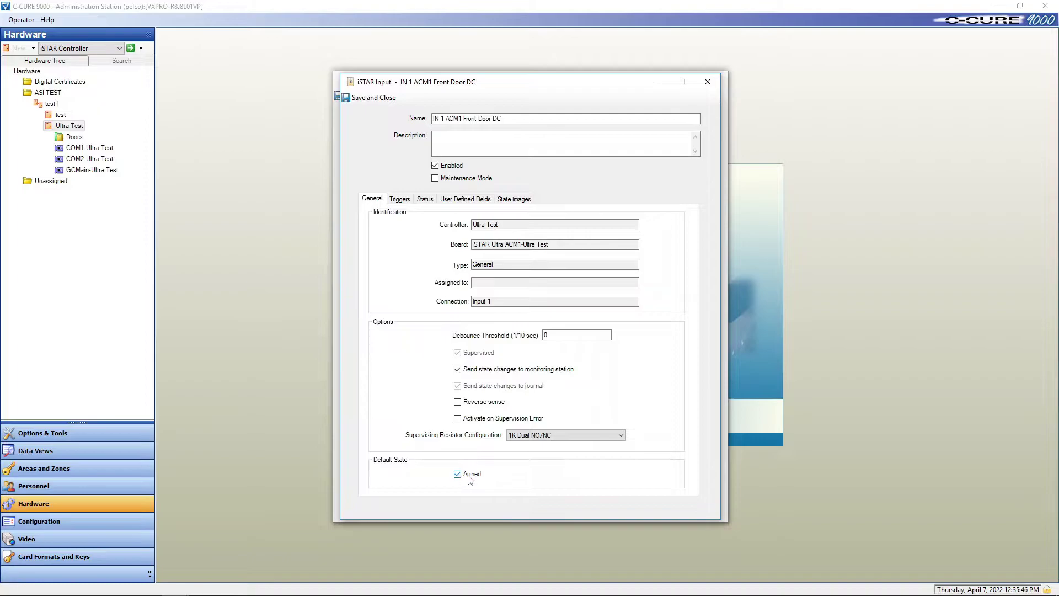
left_click(372, 99)
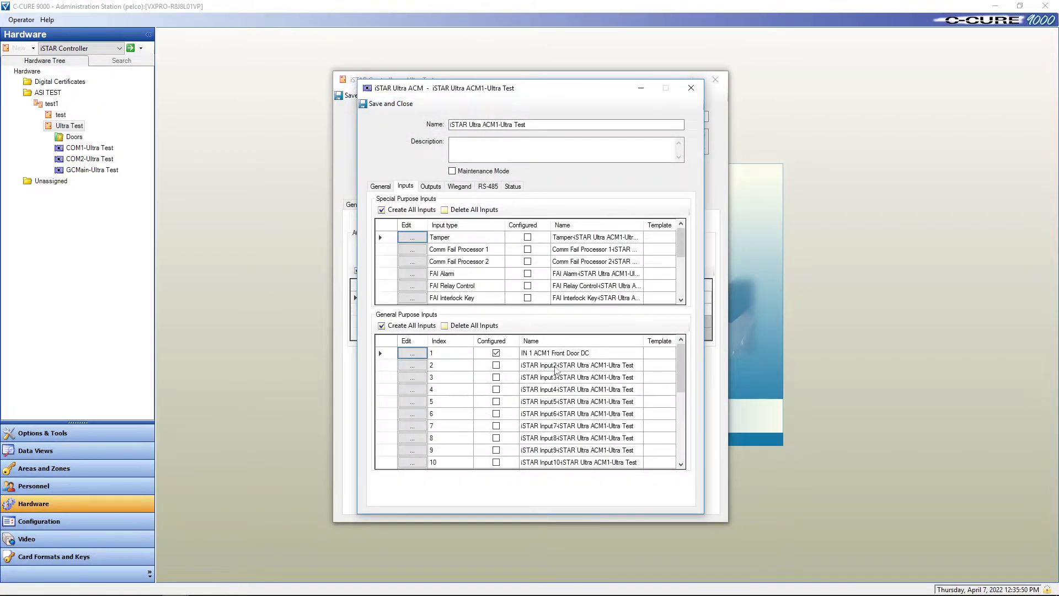
Mark input 2 Configured, name it 'IN 2 ACM 1 Front Door RX', arm it by default, and save.
left_click(497, 365)
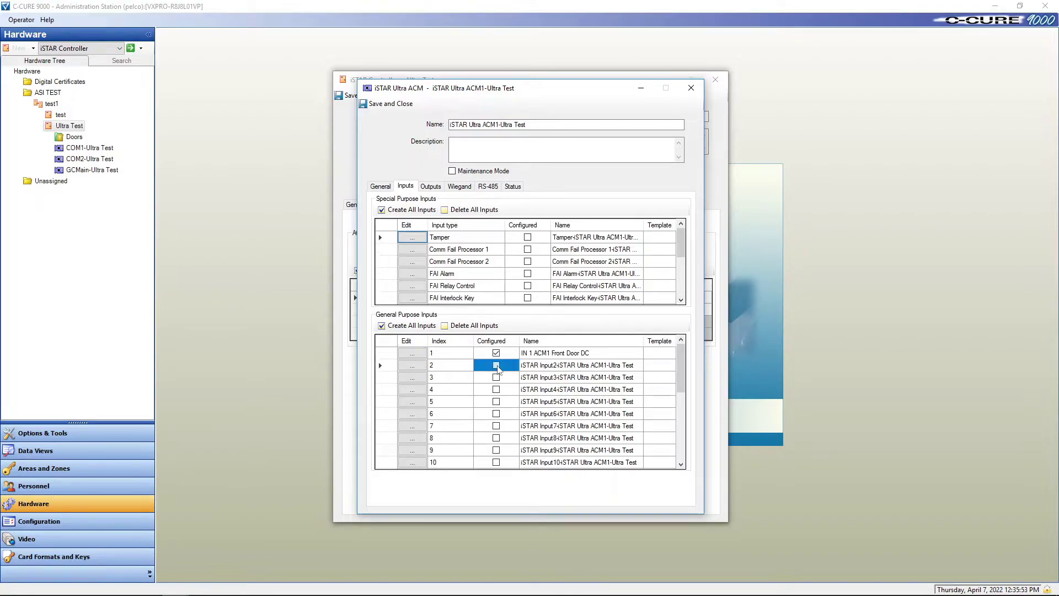
left_click(420, 368)
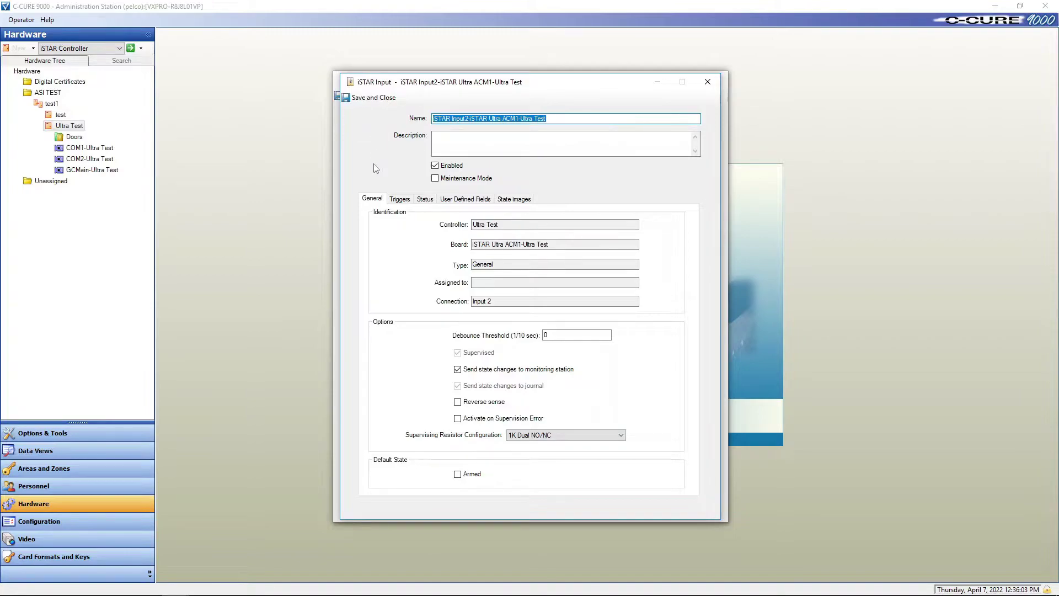
type("IN 2 ACM 1 Front Door RX")
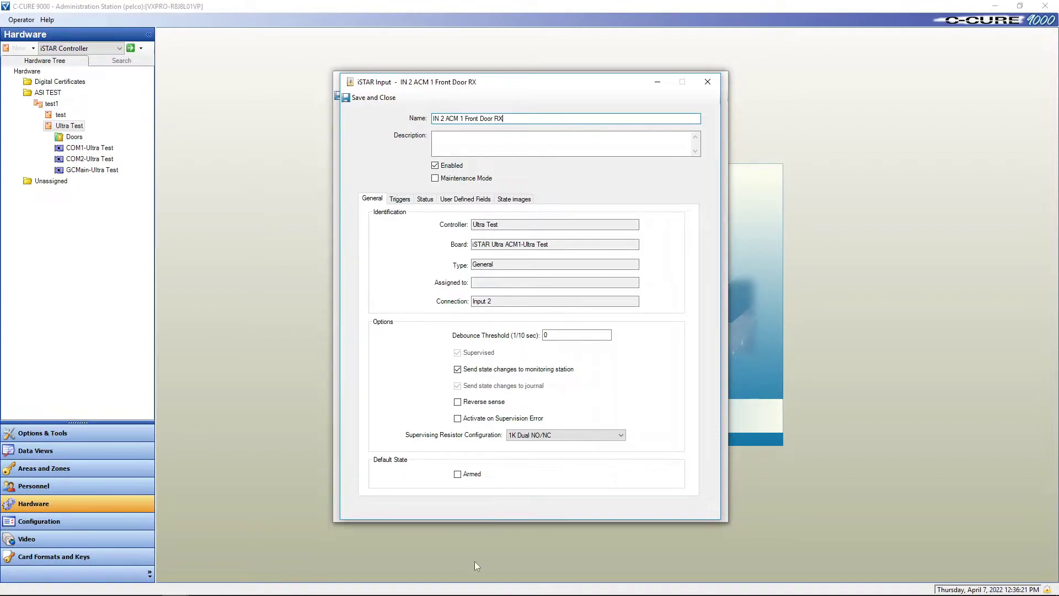
left_click(457, 474)
left_click(381, 98)
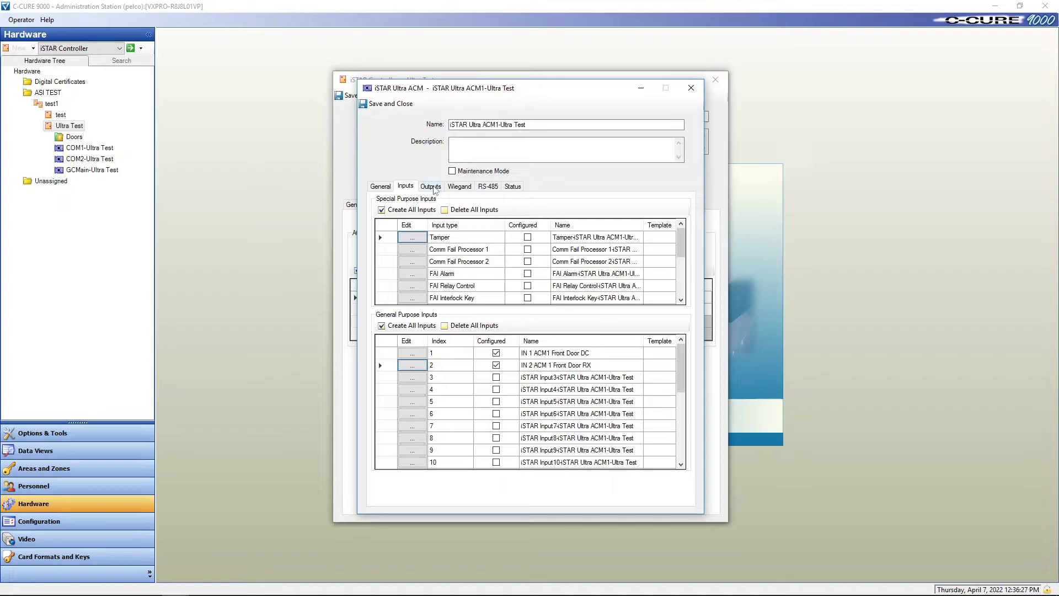
On the Outputs tab, name primary relay output 1 'Out 1 ACM 1 Front Door LK' and save it.
left_click(432, 187)
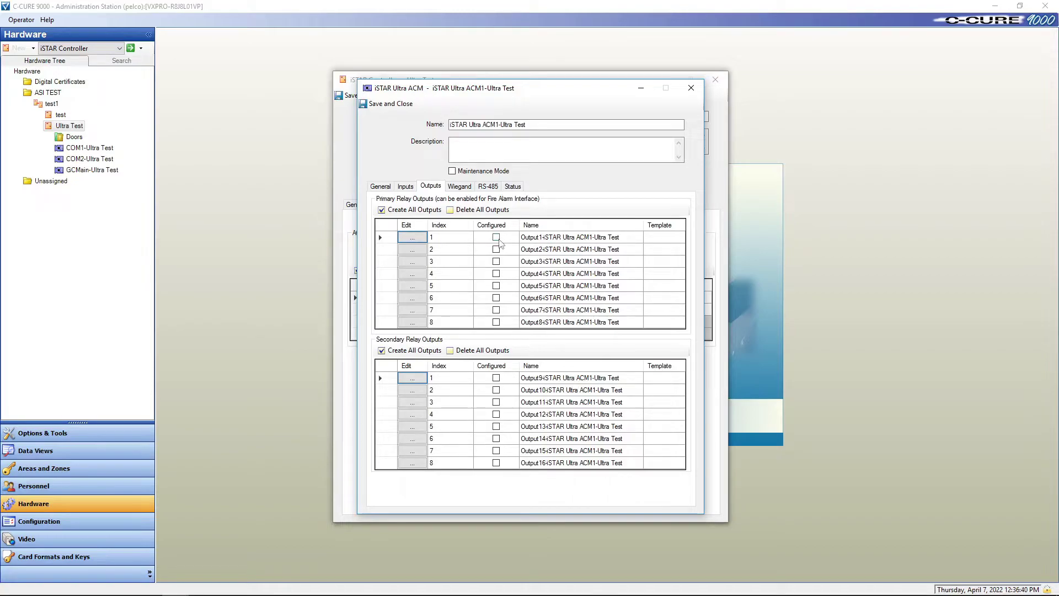
left_click(422, 240)
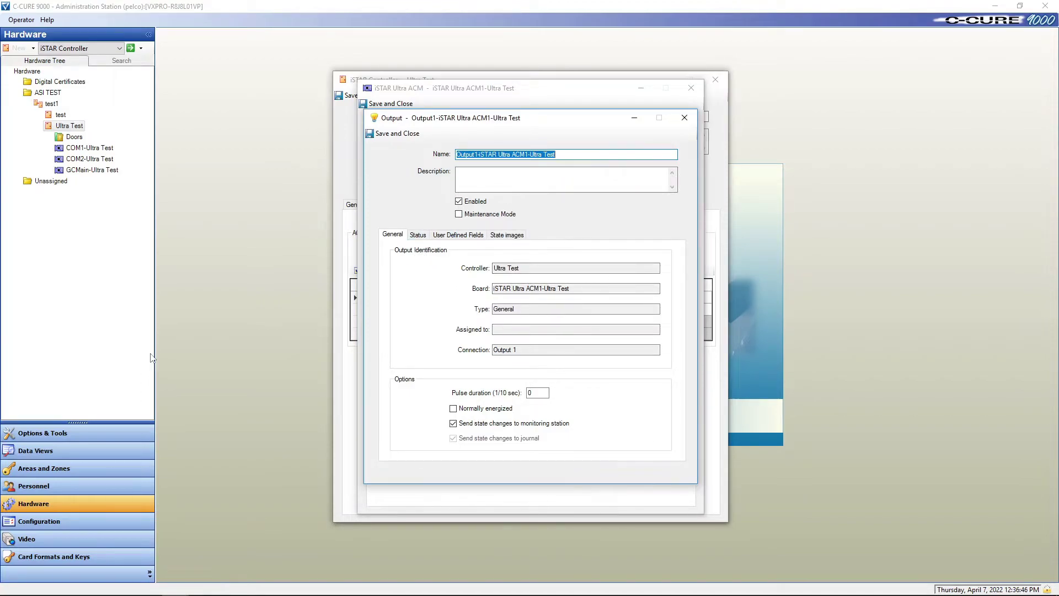
type("Out 1 ACM 1 Front Door LK")
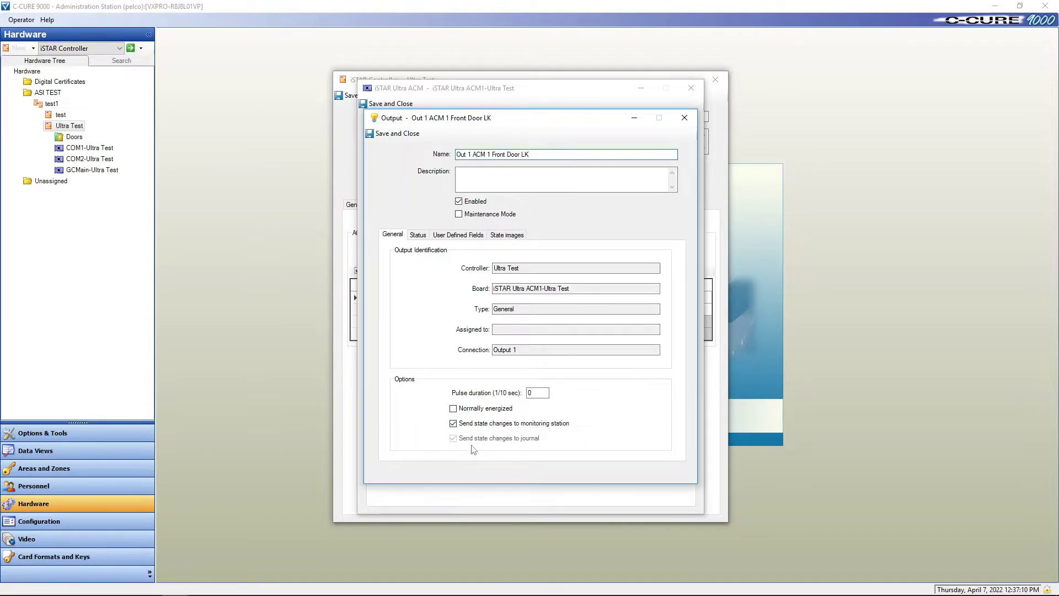
left_click(398, 135)
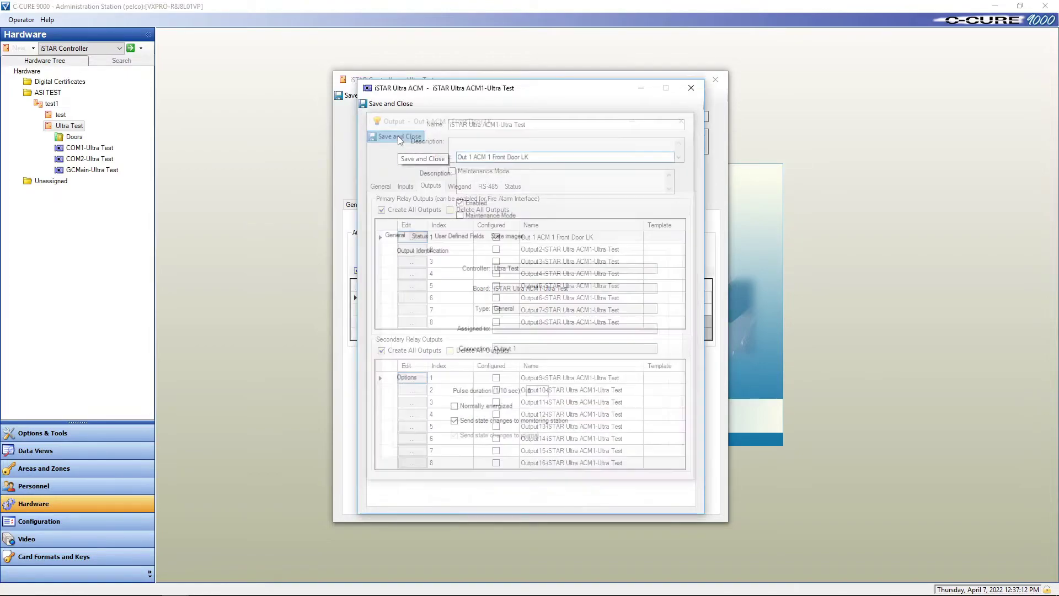
Mark Wiegand reader 1 on ACM1 as configured and name it 'WE 1 ACM 1 Front Door CR'.
left_click(464, 187)
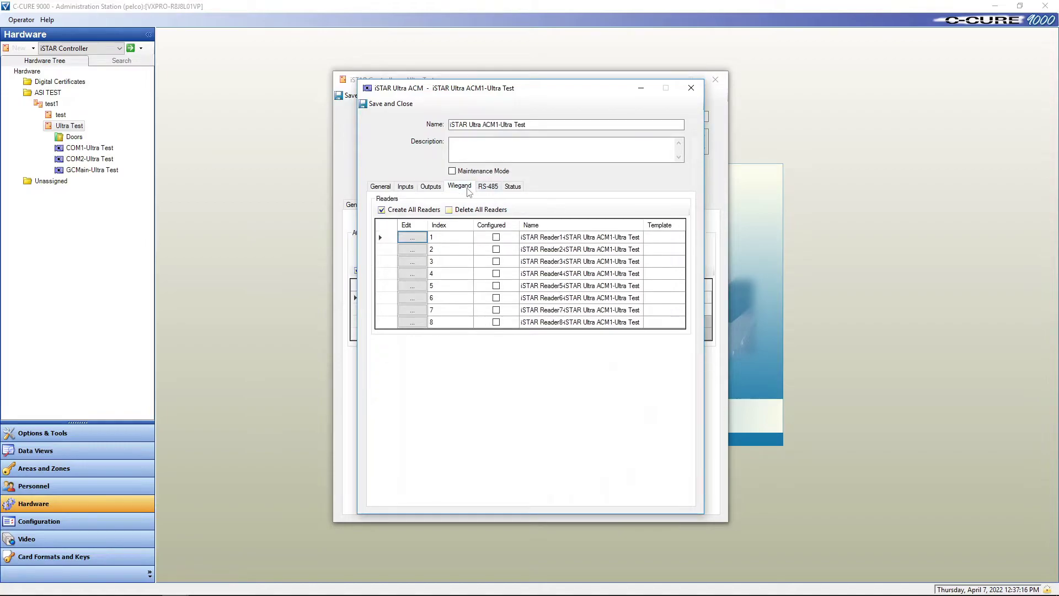
left_click(496, 238)
left_click(496, 239)
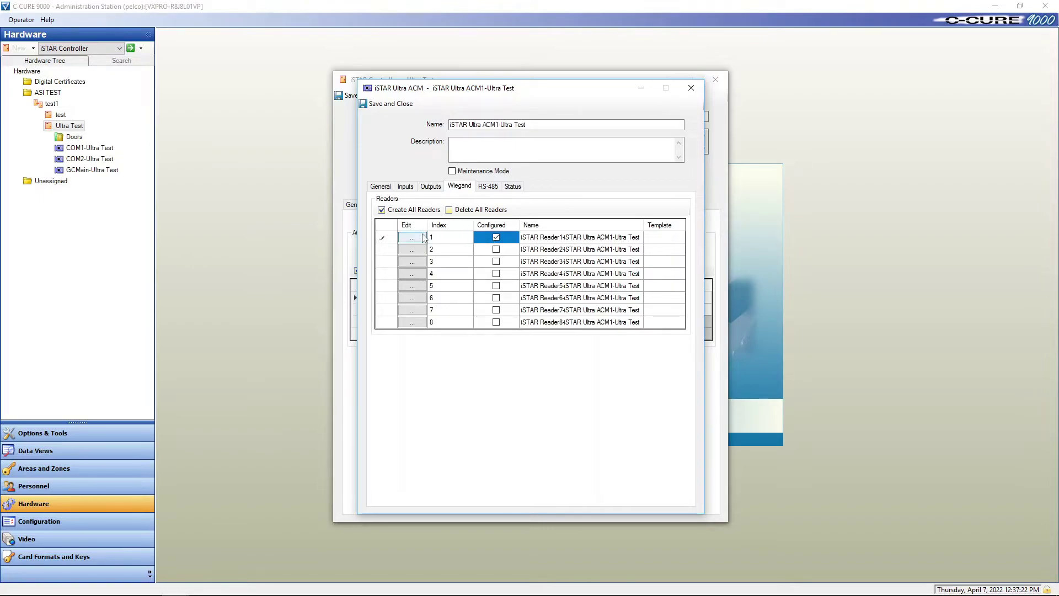
left_click(423, 238)
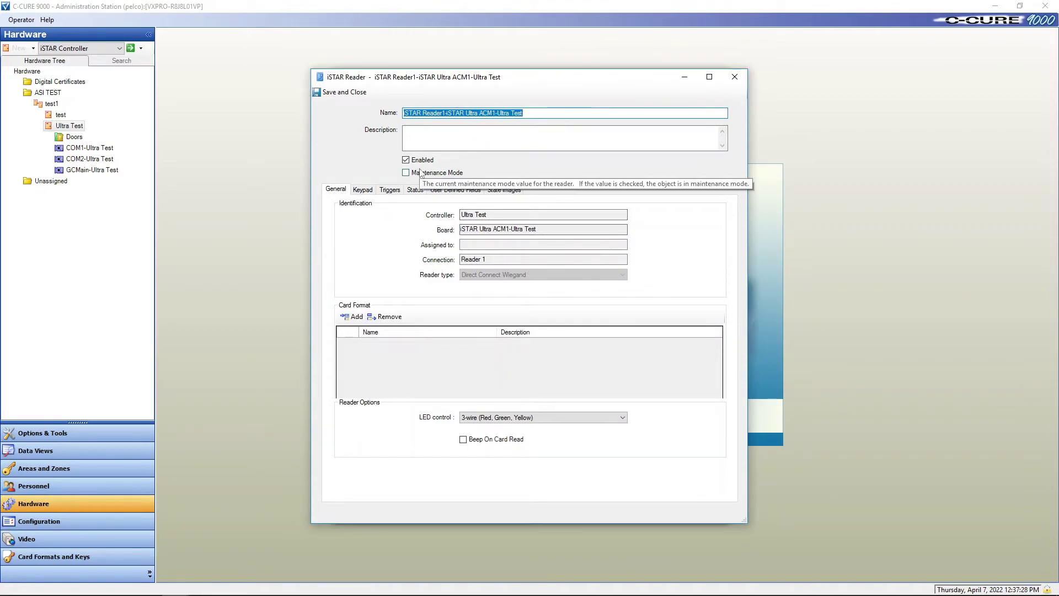
type("WE")
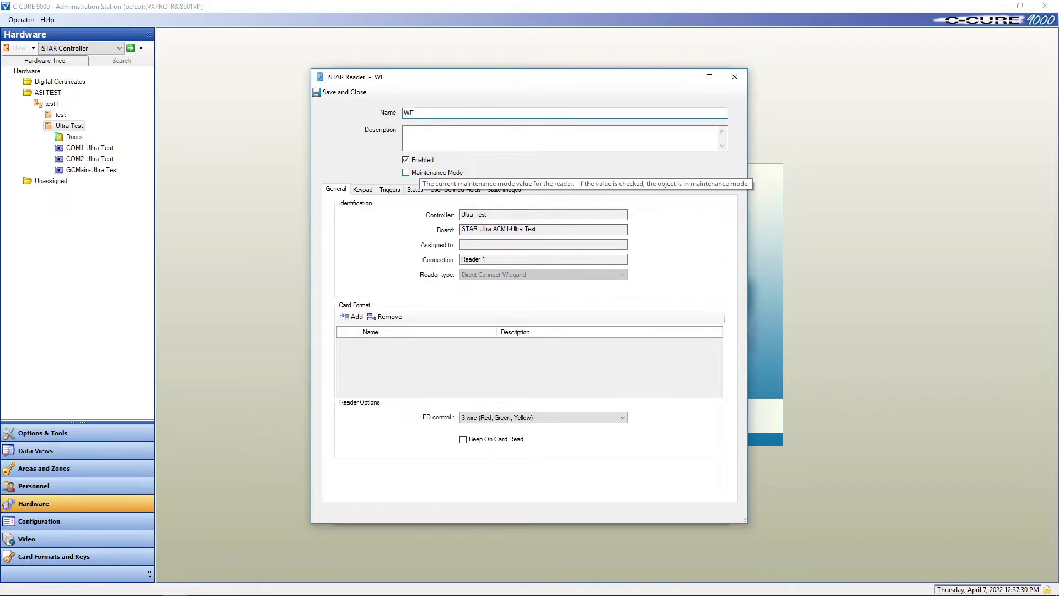
type(" 1 ACM 1 ")
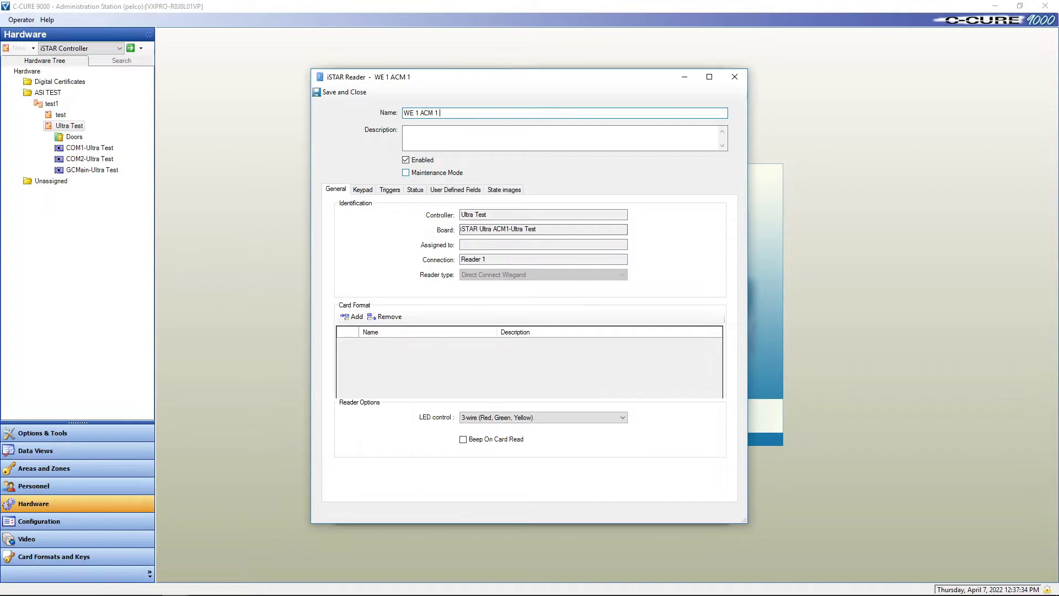
type("Front Door CR")
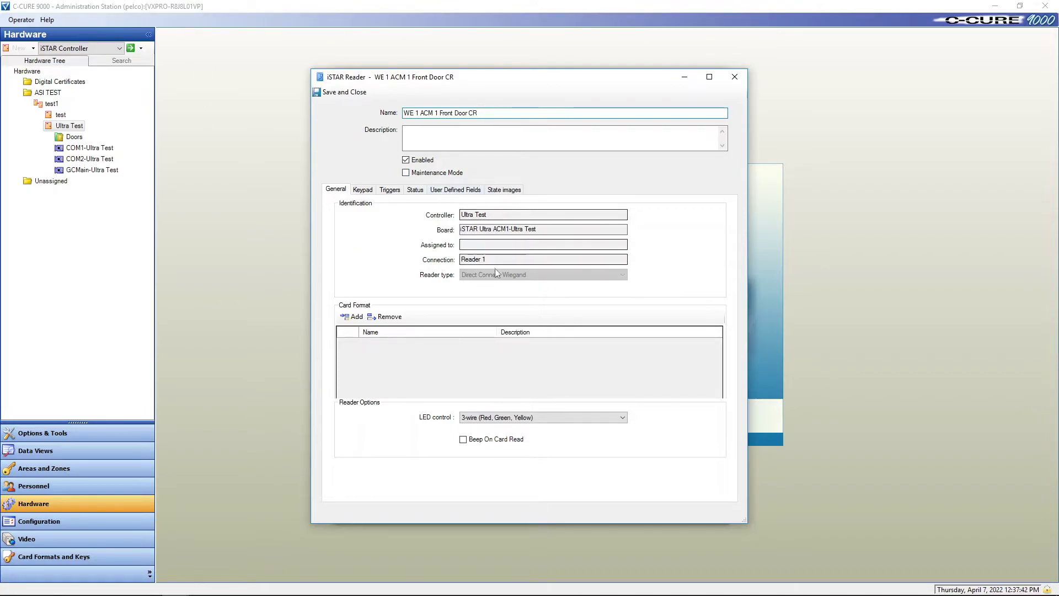
Add the Standard Wiegand 26 card format, enable Beep On Card Read, and save the reader.
left_click(354, 316)
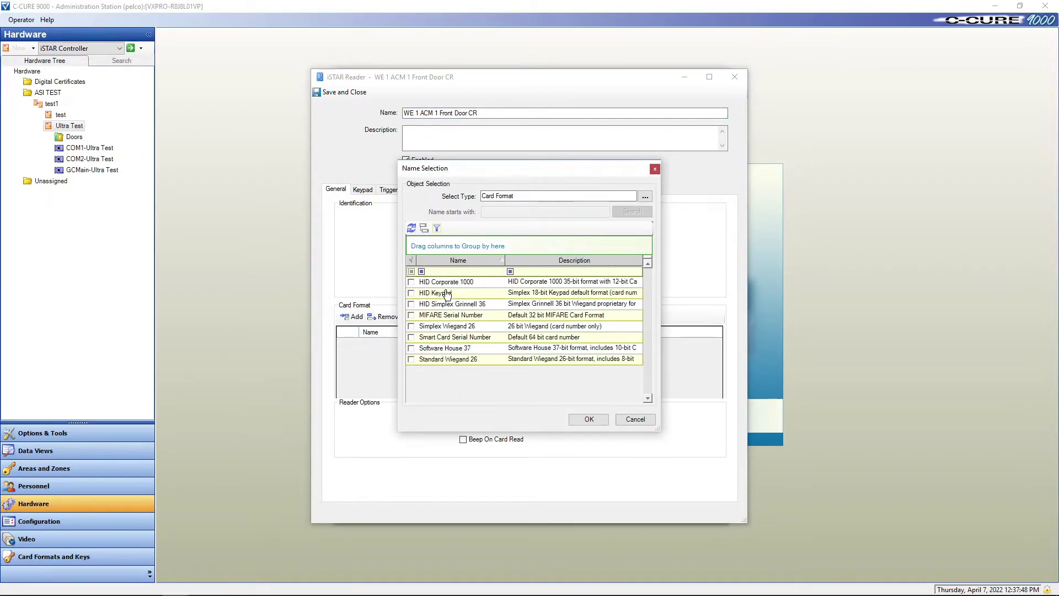
left_click(411, 359)
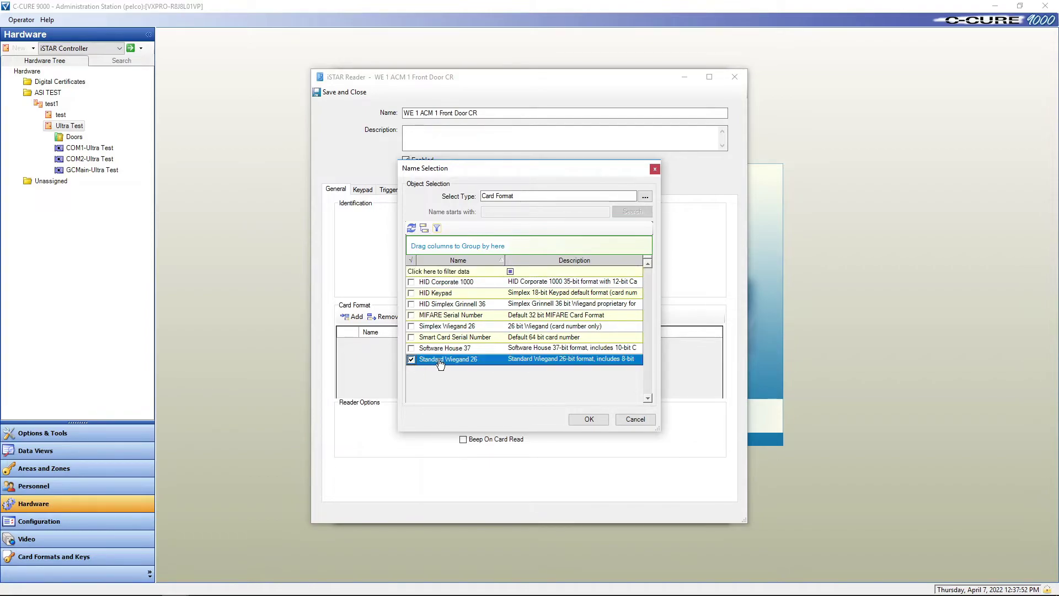
left_click(589, 419)
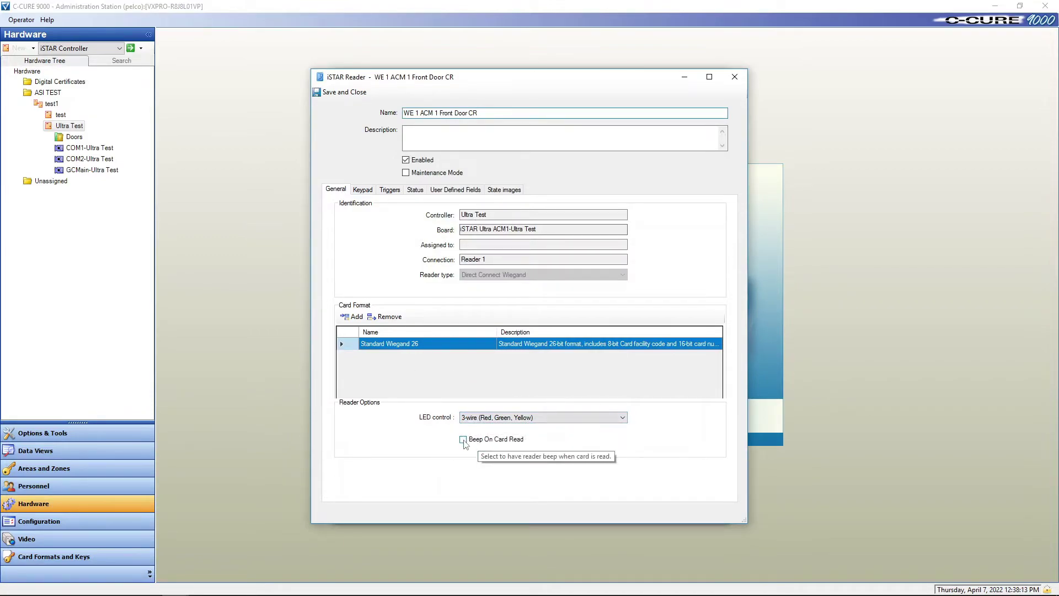
left_click(464, 440)
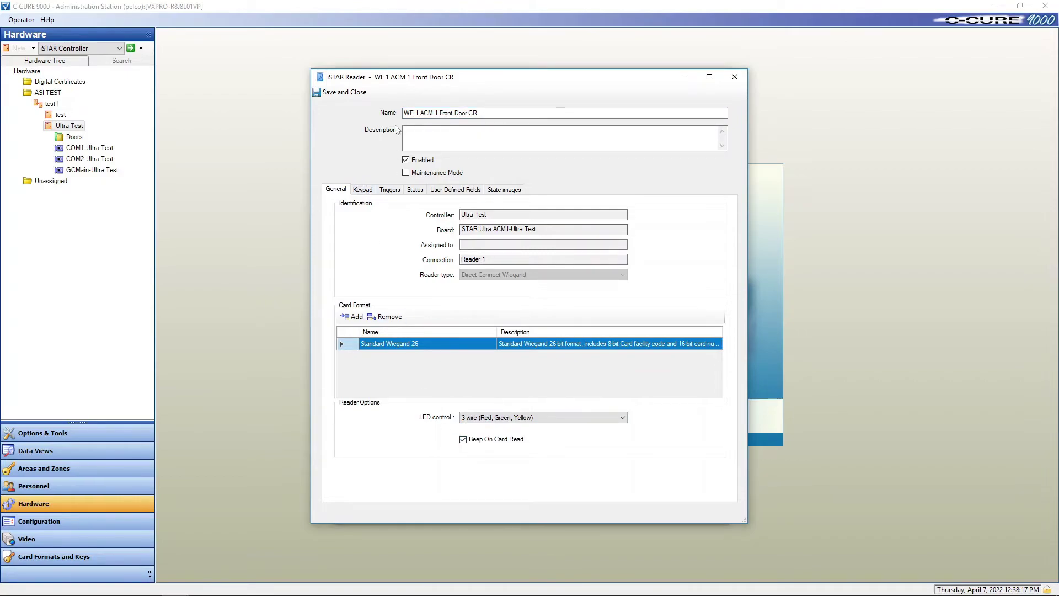
left_click(346, 92)
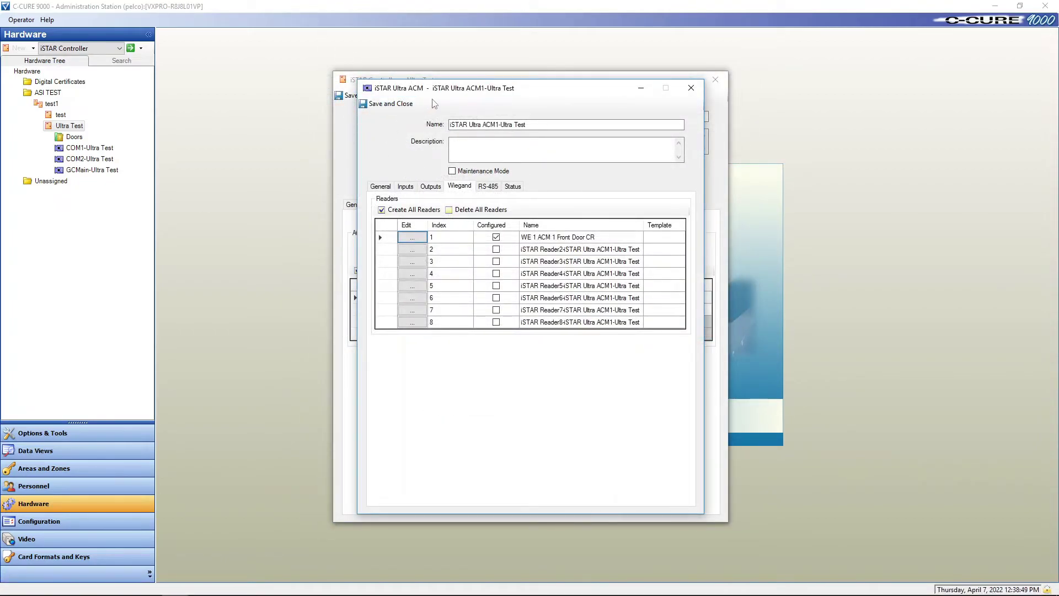
Save ACM1 and the controller, then assign door contact IN 1 ACM1 Front Door DC and lock relay Out 1 ACM 1 Front Door LK.
left_click(395, 103)
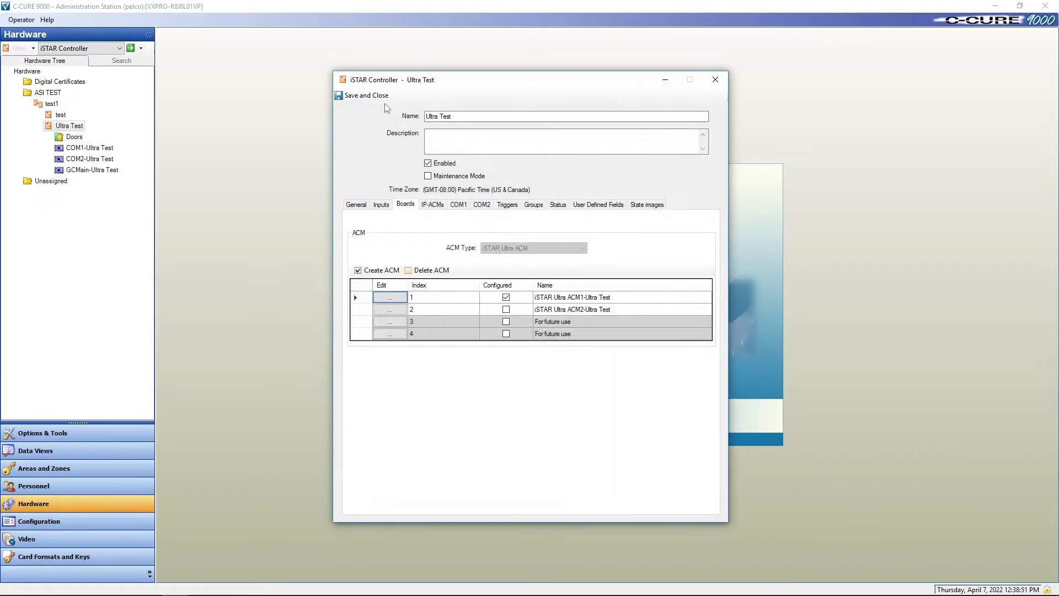
left_click(380, 99)
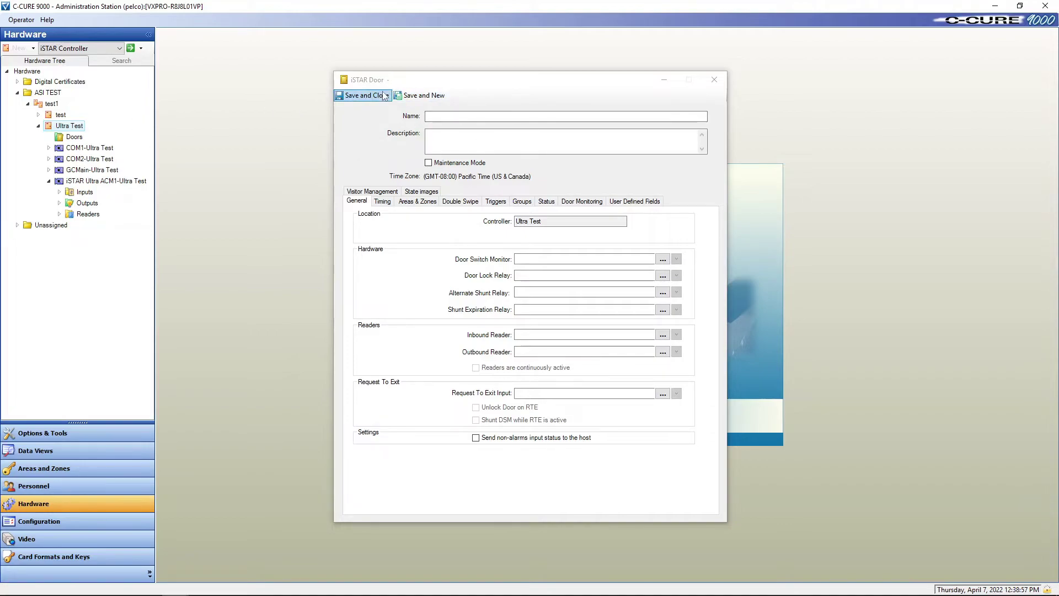
left_click(663, 259)
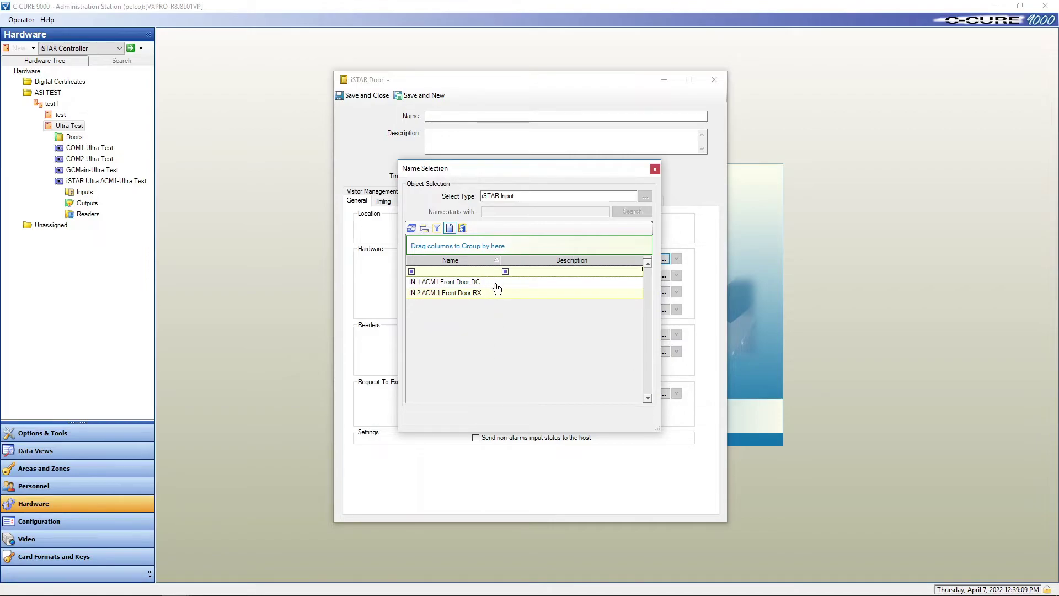
double_click(499, 283)
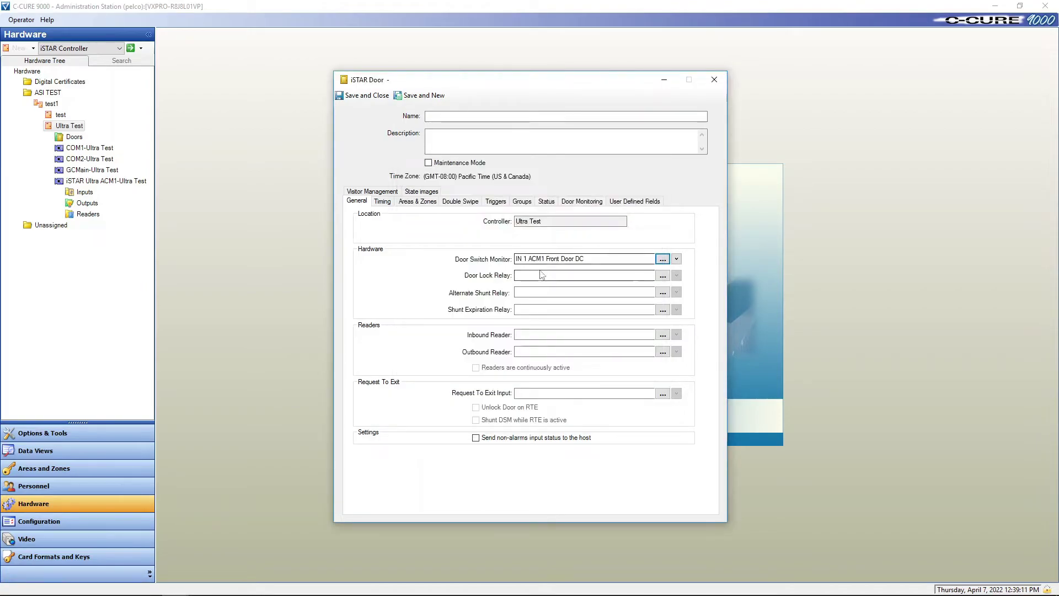
left_click(662, 275)
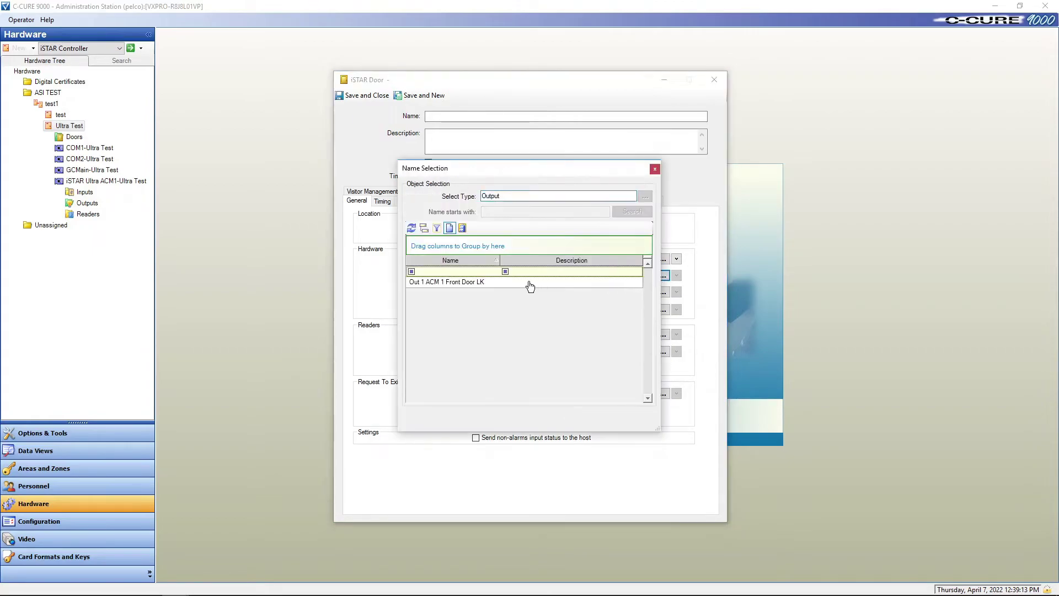
double_click(526, 284)
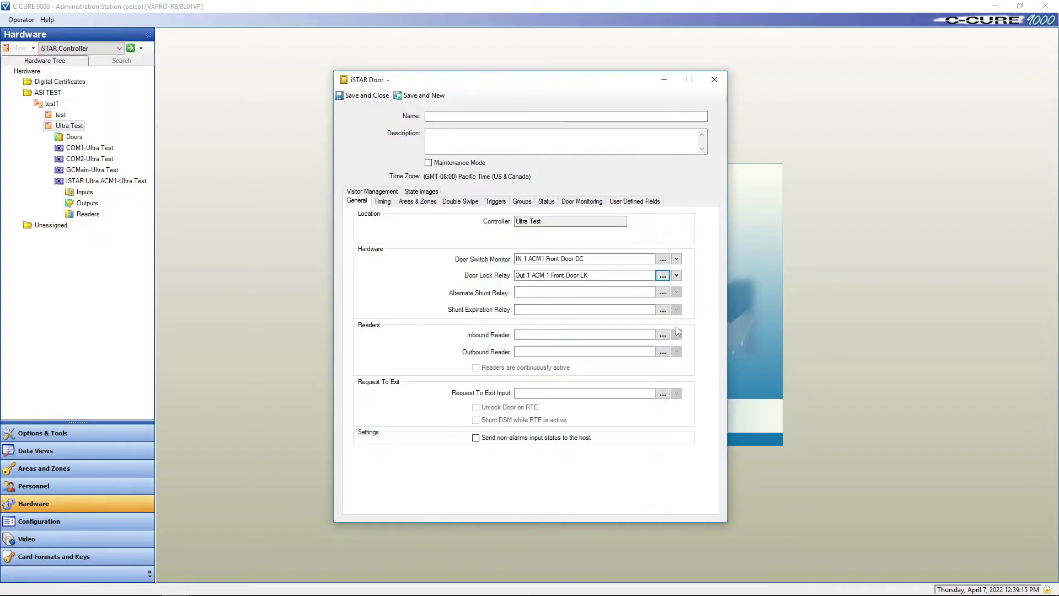
Assign inbound reader WE 1 and request-to-exit IN 2 with door shunt, readers always active, named FRONT DOOR.
left_click(663, 335)
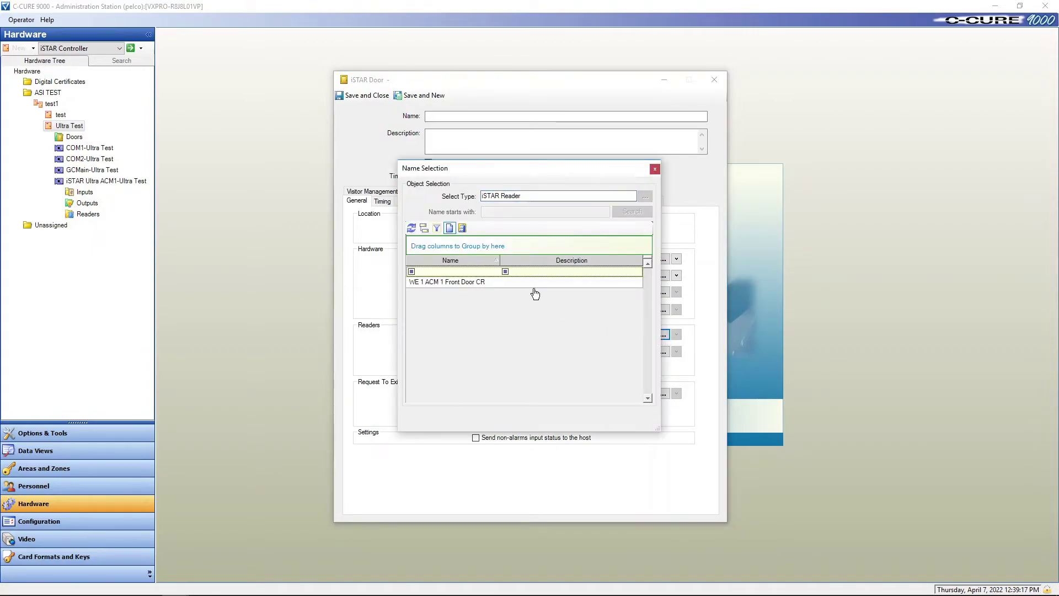
double_click(473, 284)
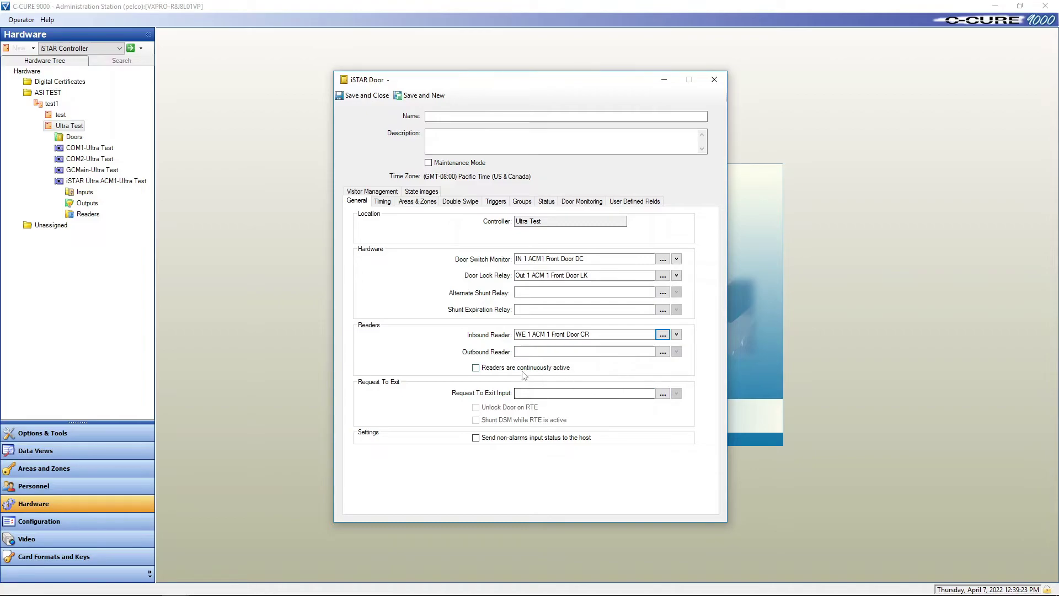
left_click(476, 368)
left_click(662, 395)
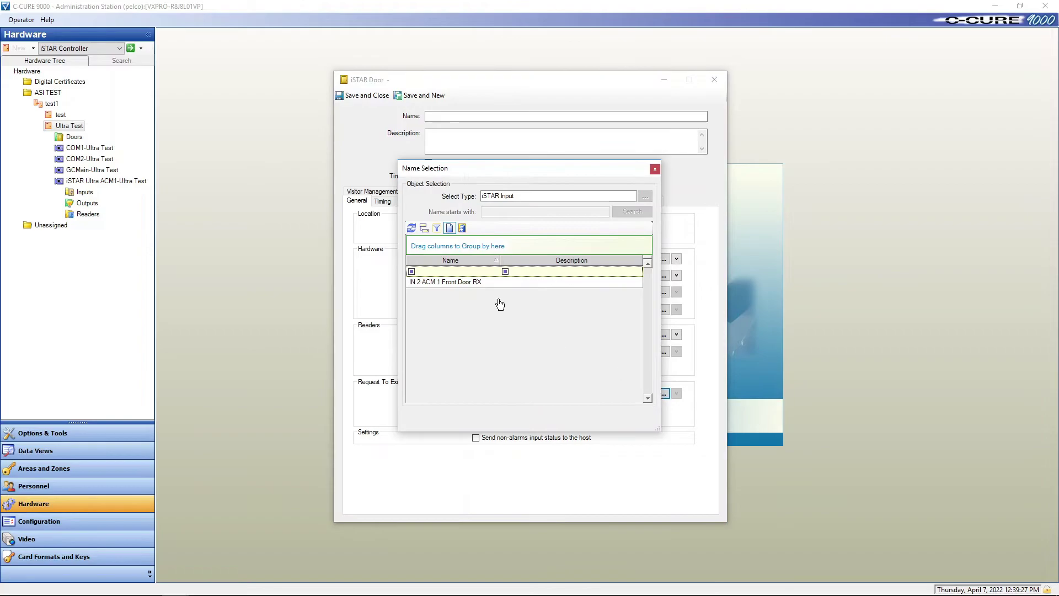
double_click(456, 283)
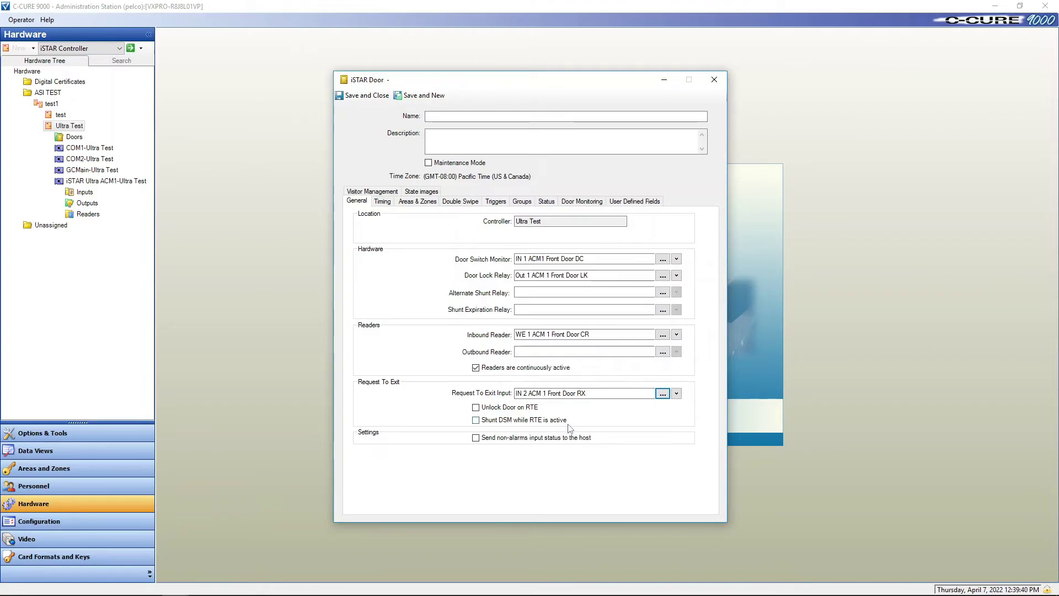
left_click(475, 421)
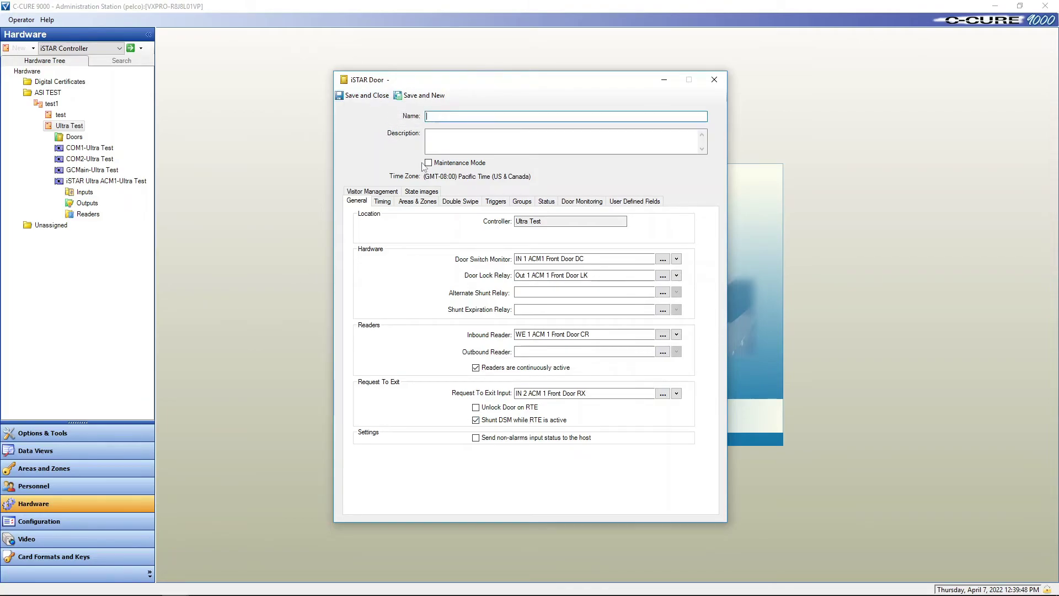
type("FCRONT DOOR")
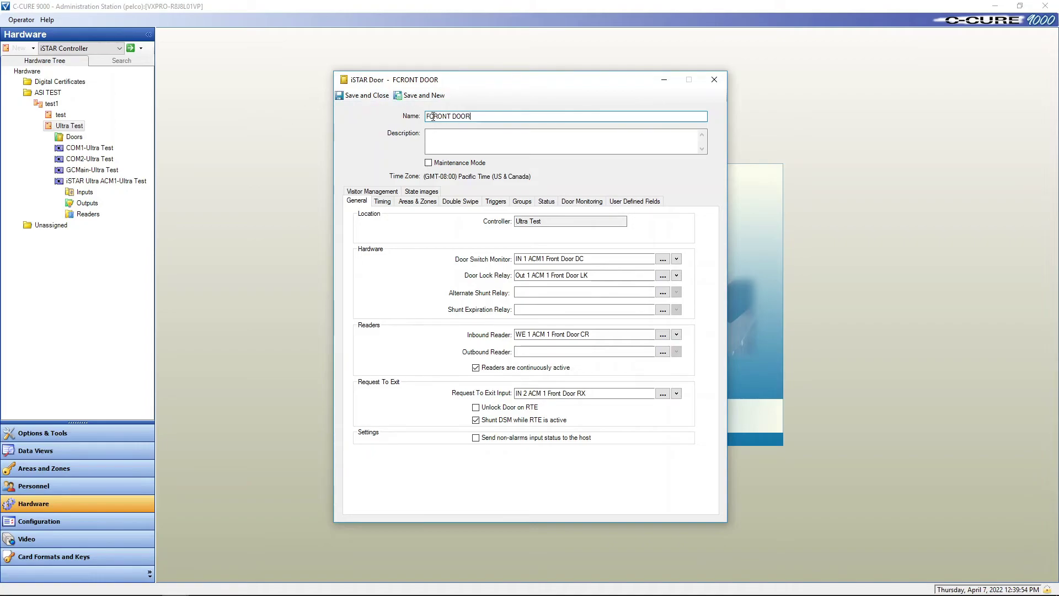
key("BackSpace")
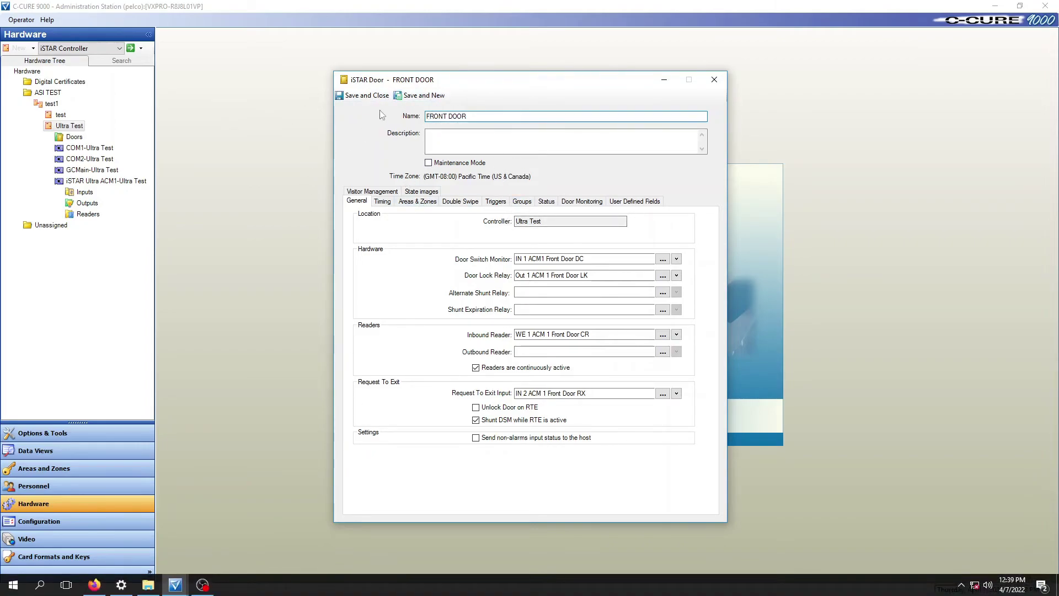
Save FRONT DOOR and confirm it appears under Doors by opening and closing its settings.
left_click(372, 94)
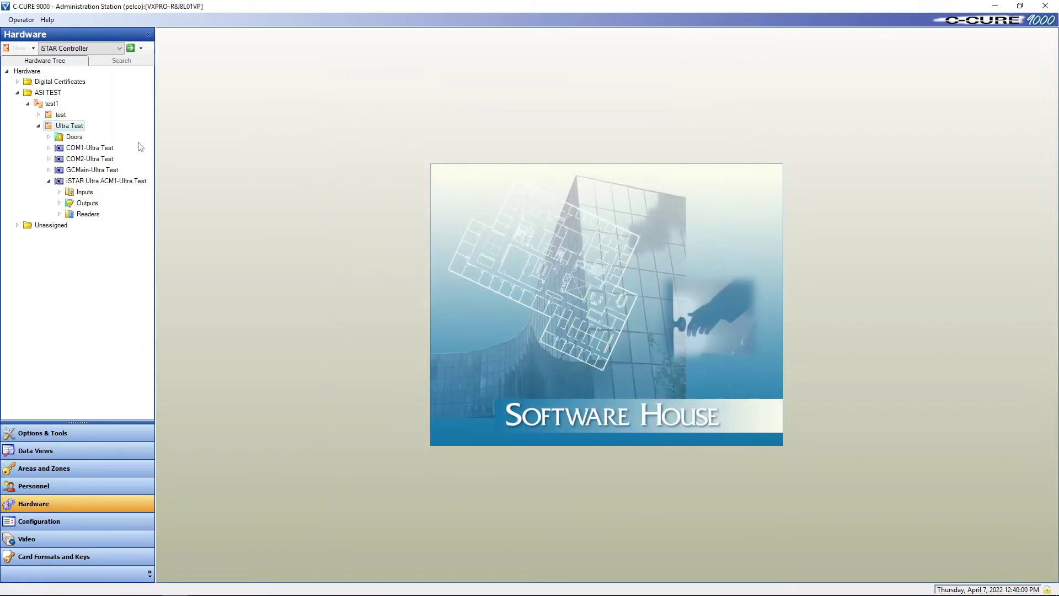
left_click(48, 138)
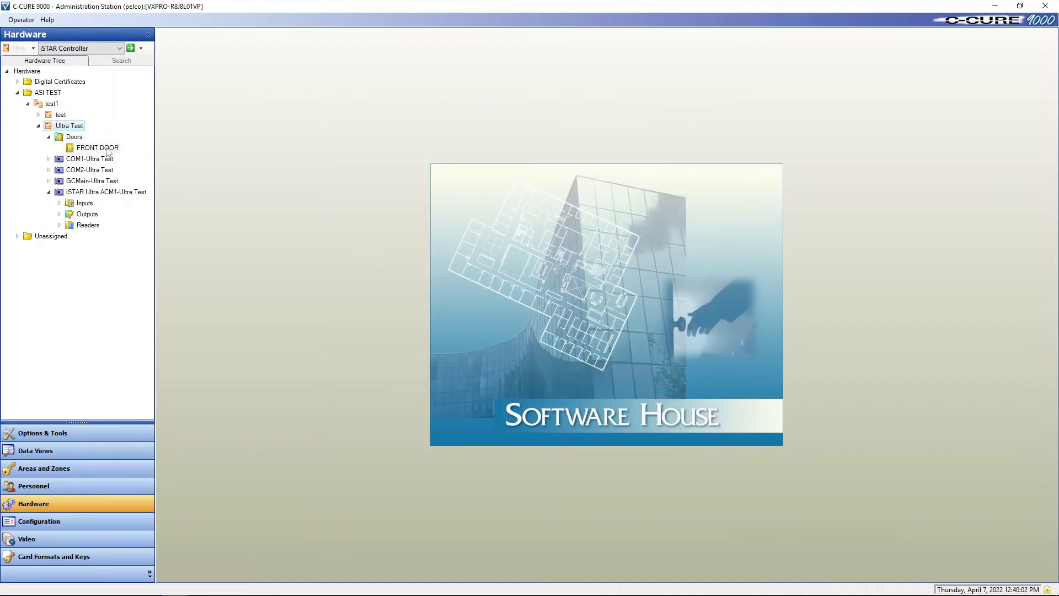
left_click(108, 150)
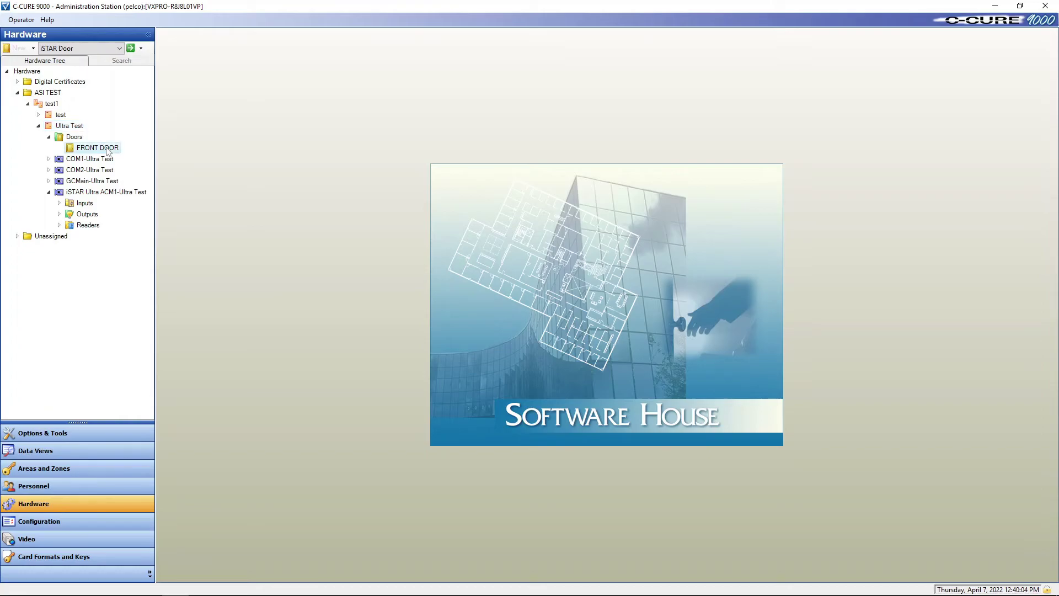
double_click(105, 148)
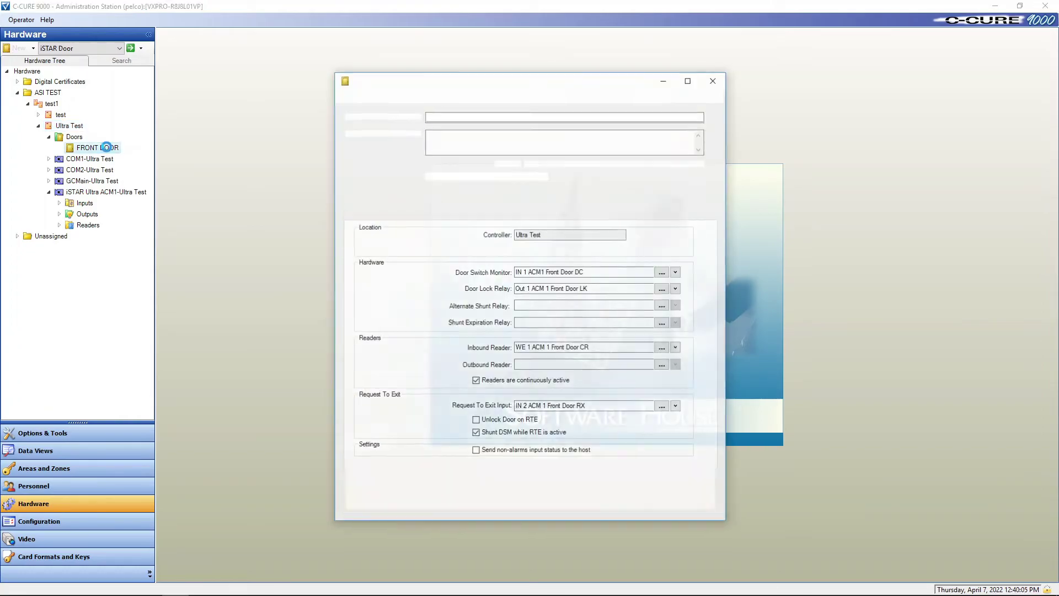
left_click(713, 81)
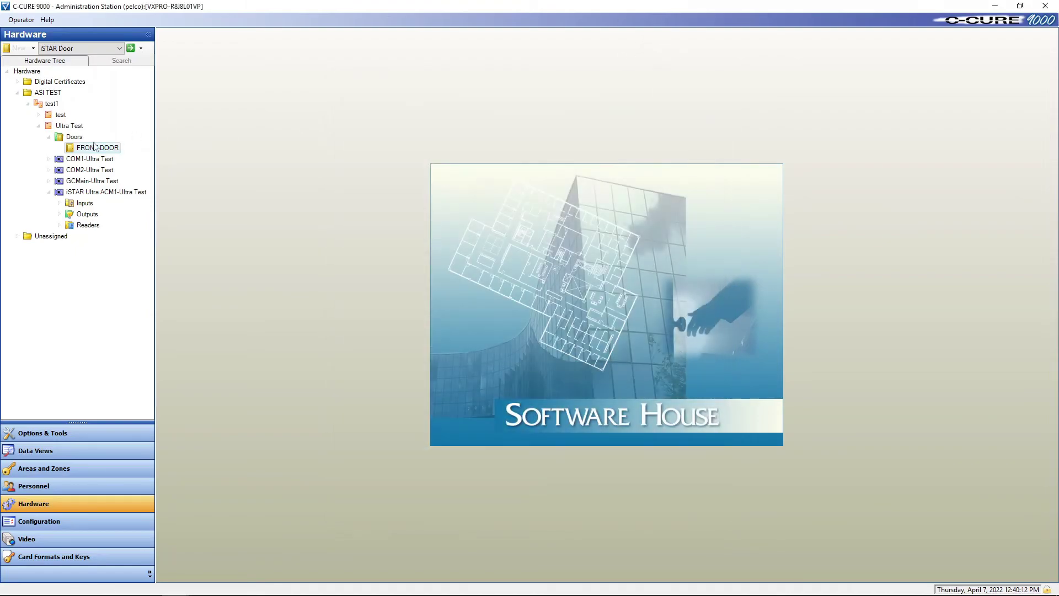
Check ACM1's inputs IN 1 (Door Switch) and IN 2 (Request To Exit) are assigned to FRONT DOOR.
double_click(76, 127)
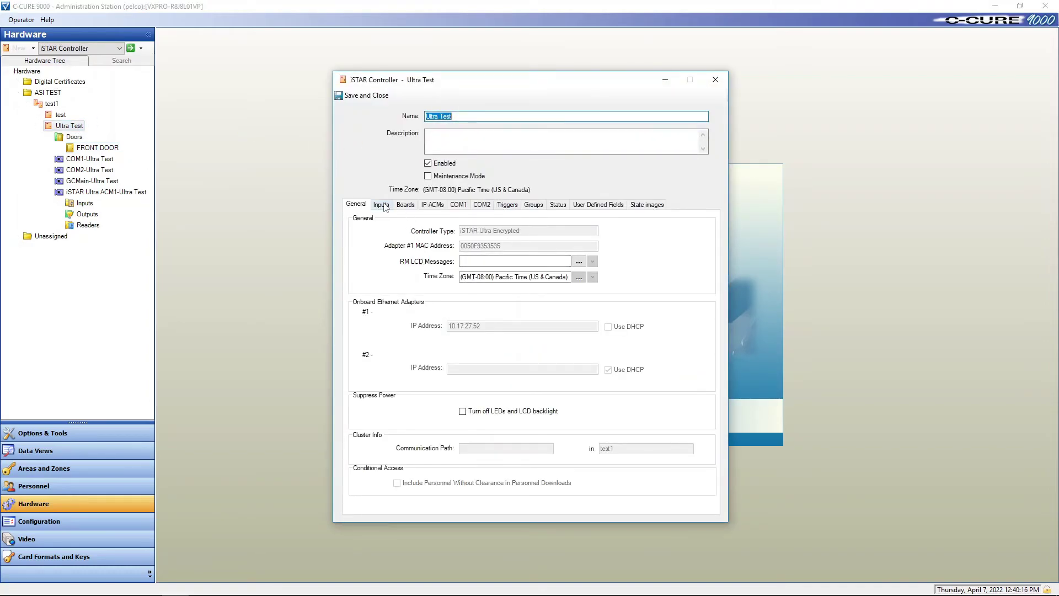
left_click(406, 205)
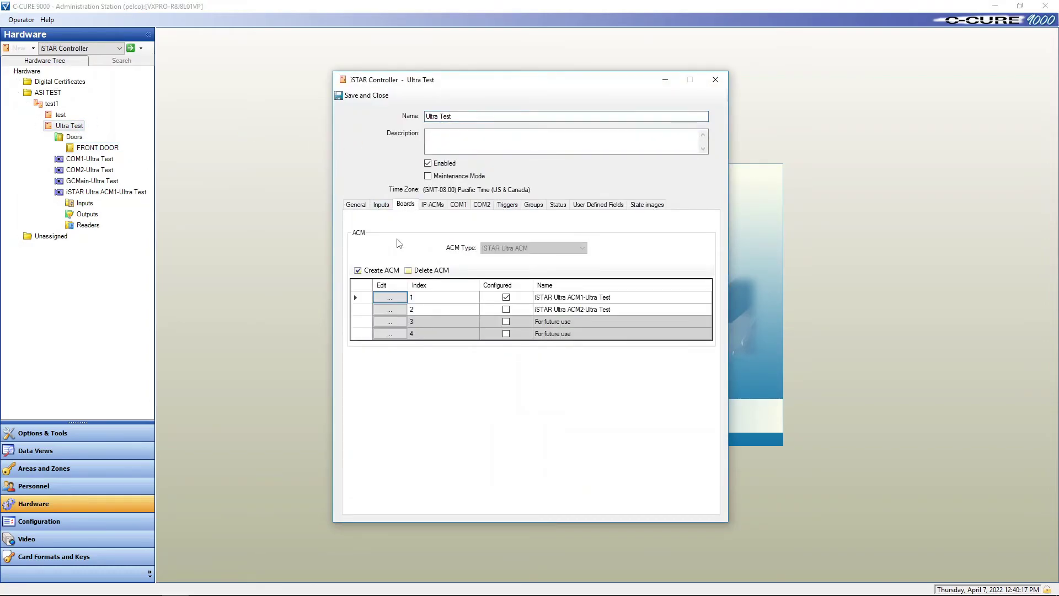
left_click(401, 300)
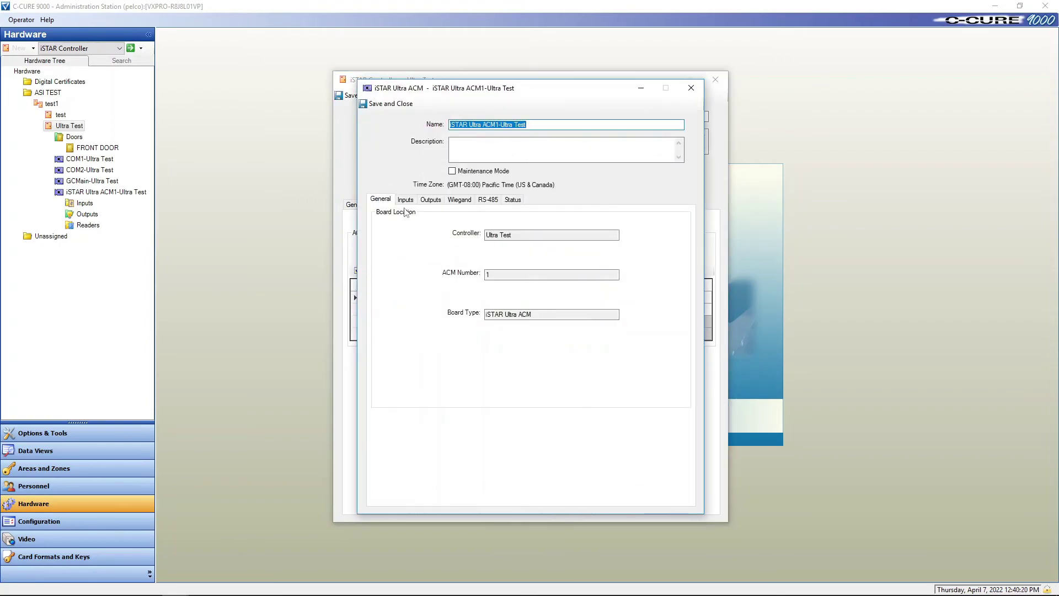
left_click(405, 200)
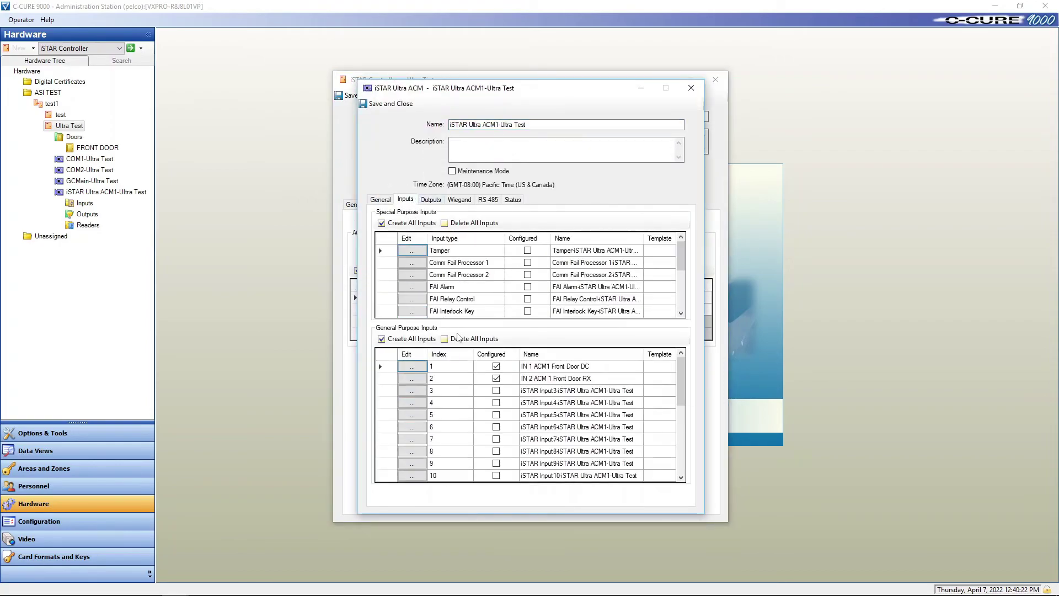
left_click(413, 367)
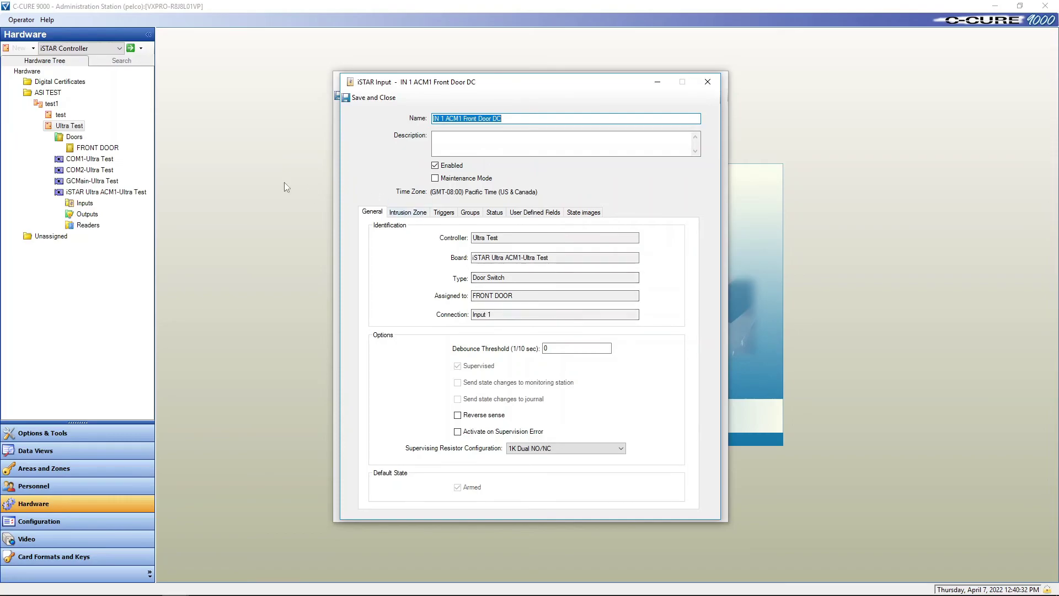
left_click(372, 98)
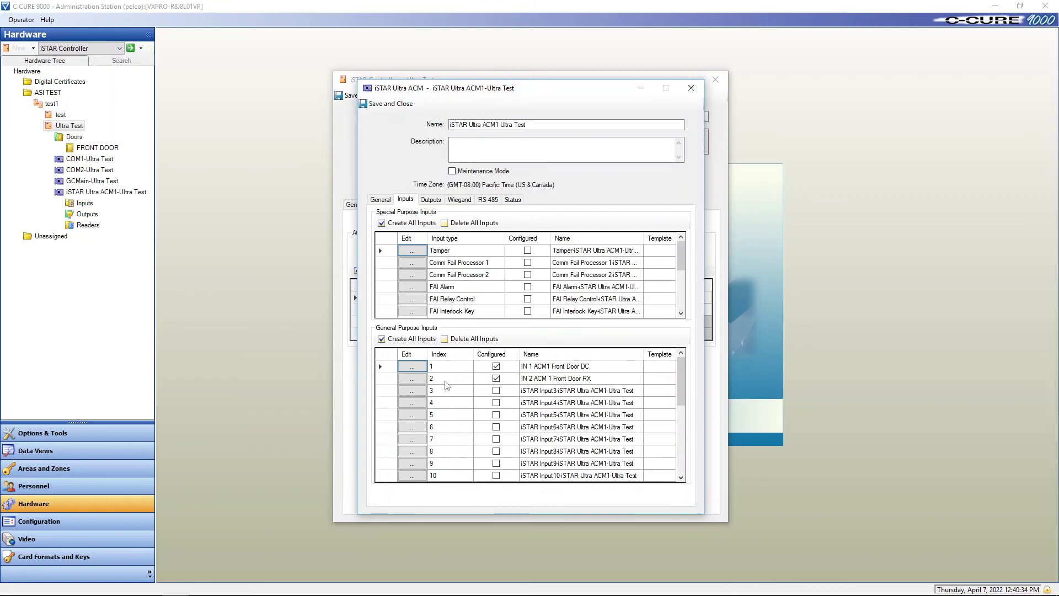
left_click(412, 379)
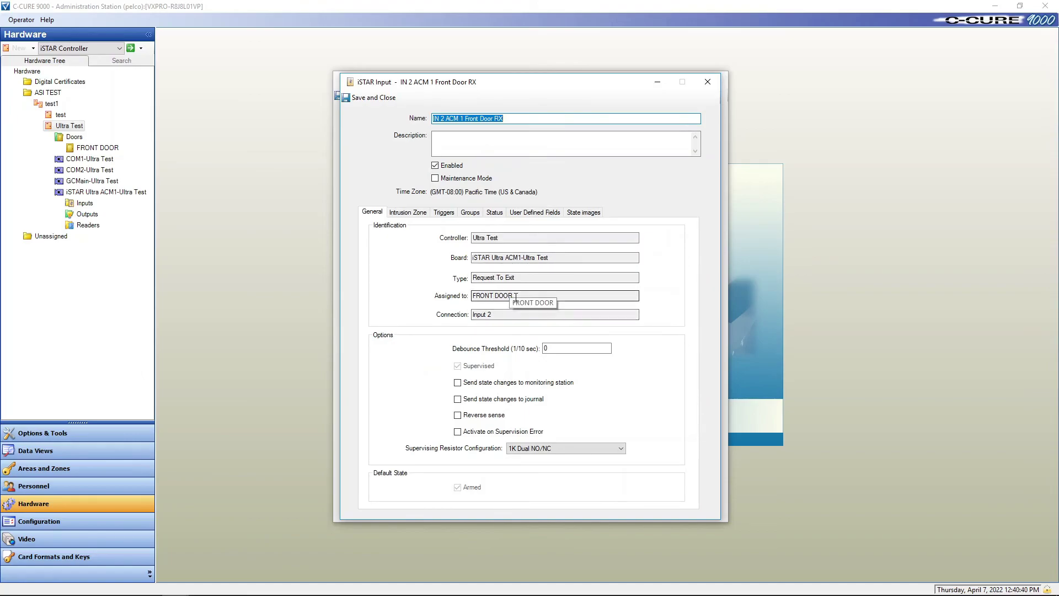
left_click(367, 98)
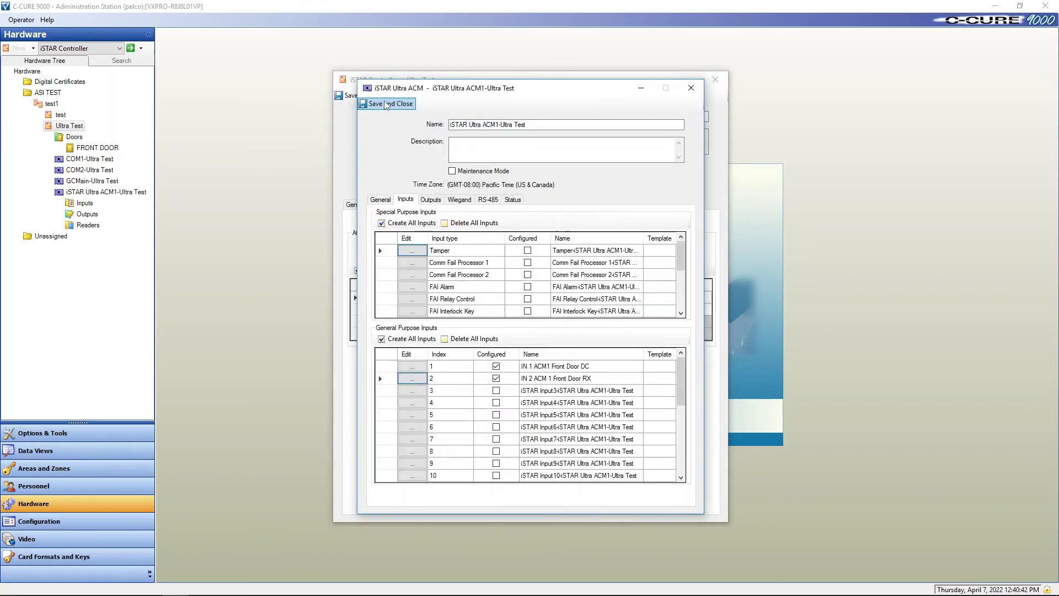
left_click(360, 101)
left_click(360, 99)
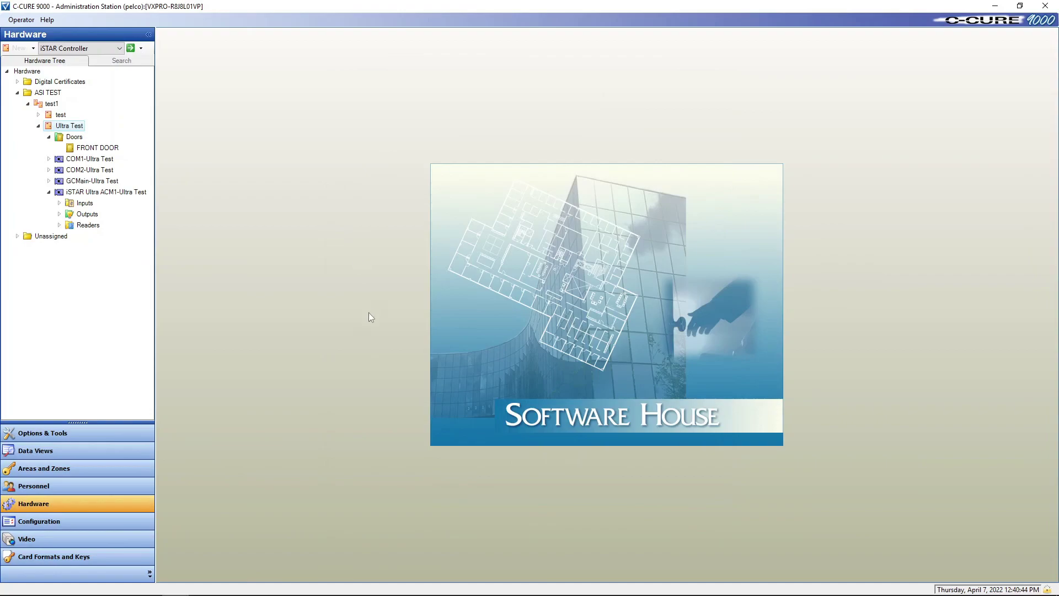